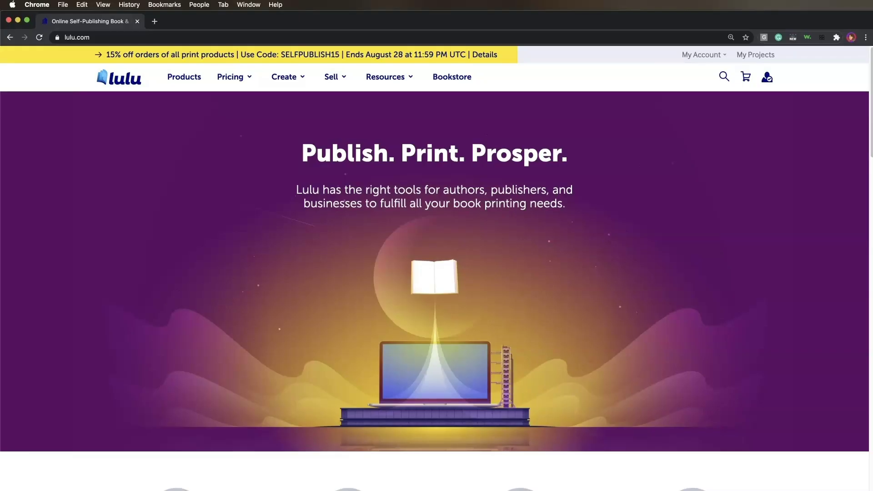
Step: Download the US Trade 6 x 9 in Design Guide Bundle from Lulu's Publishing Toolkit page
mouse_move(386, 78)
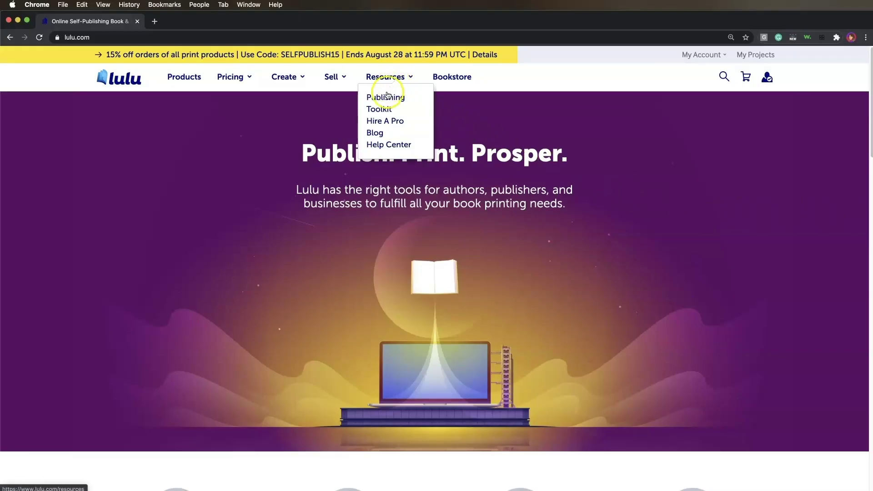
click(386, 96)
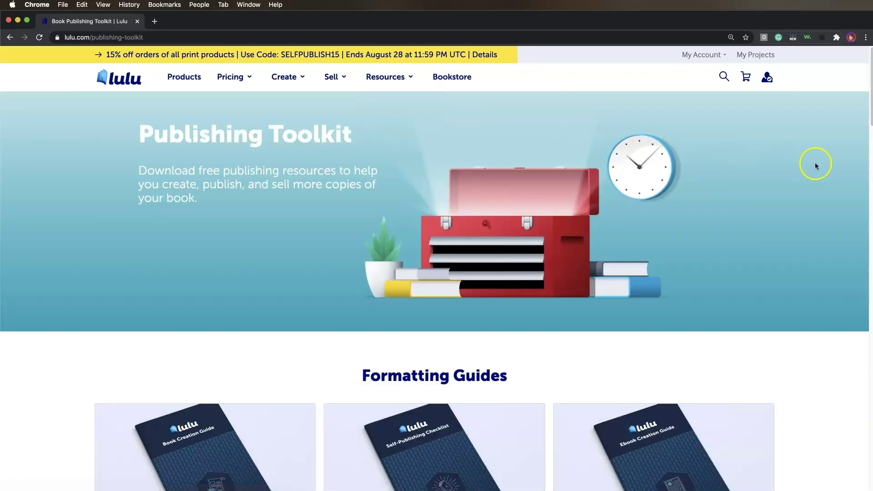
scroll(821, 163, down, 10)
scroll(822, 167, down, 15)
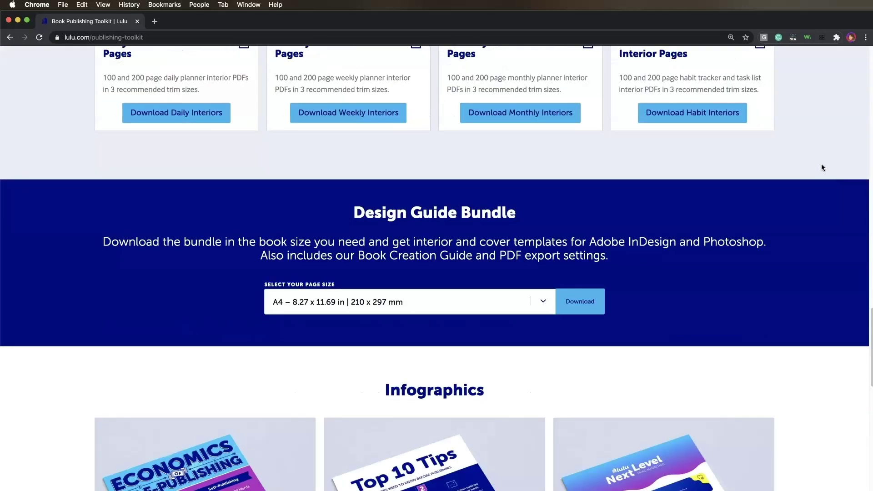
click(543, 301)
click(332, 469)
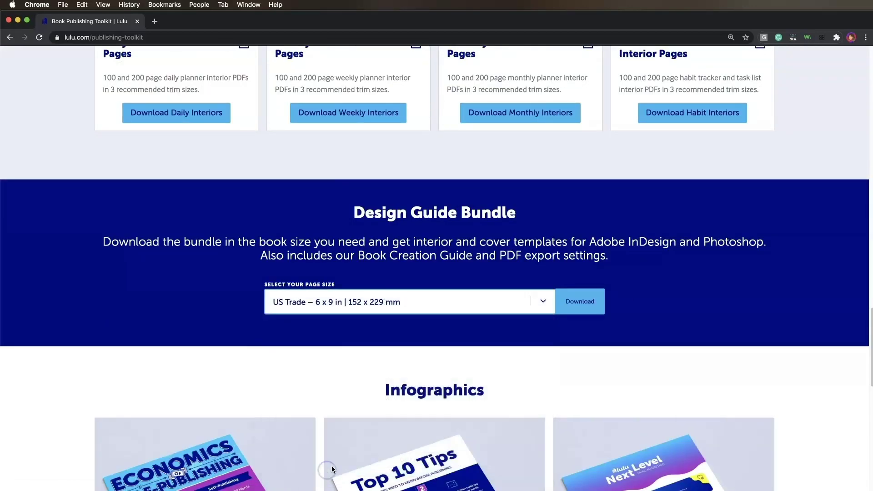
click(588, 302)
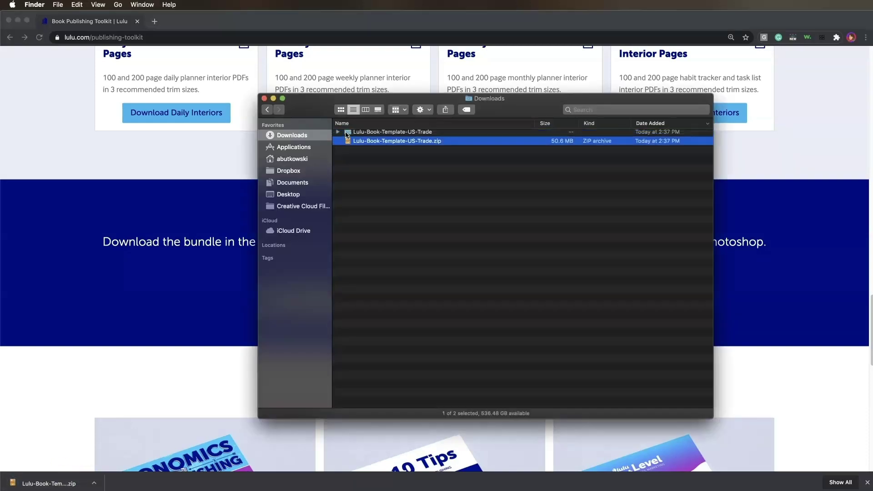
Step: Open lulu_us_trade_paperback_template.psd from the bundle's Cover Templates > Paperback > Photoshop folder
click(337, 132)
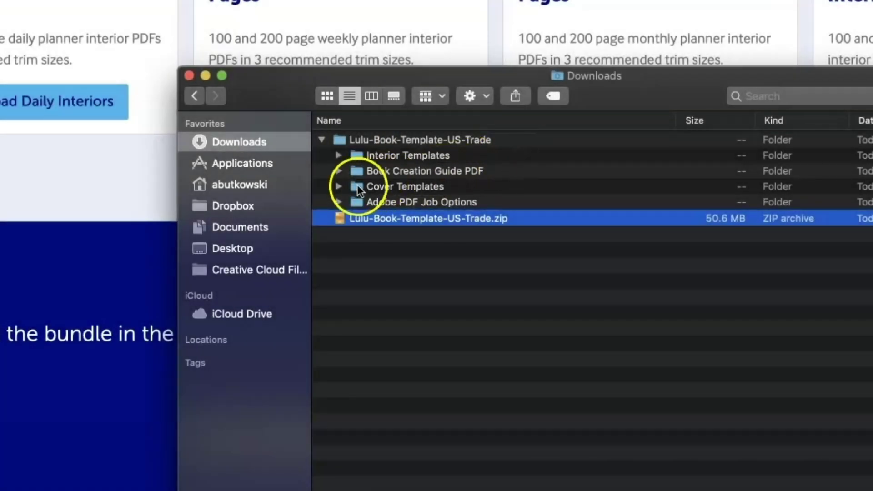
click(337, 186)
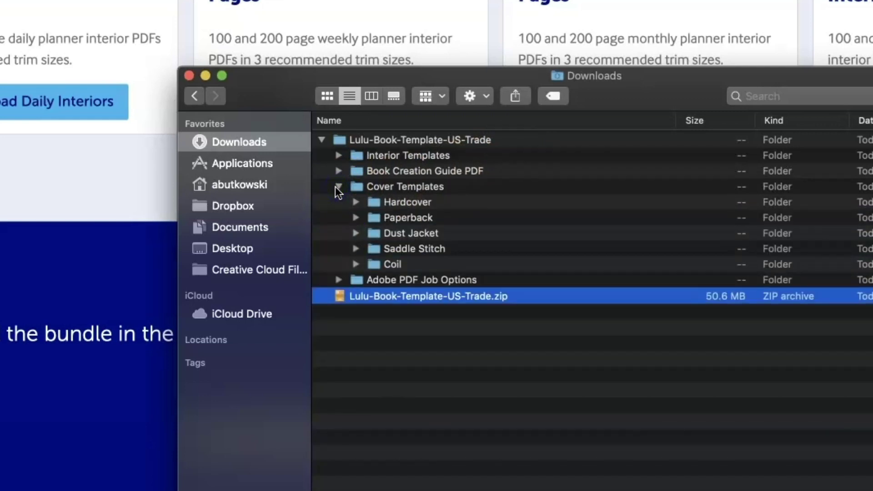
click(356, 218)
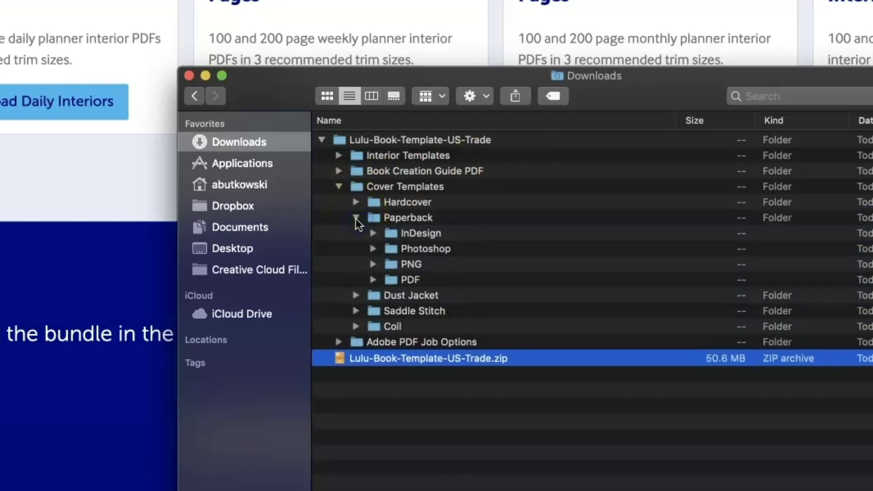
click(373, 250)
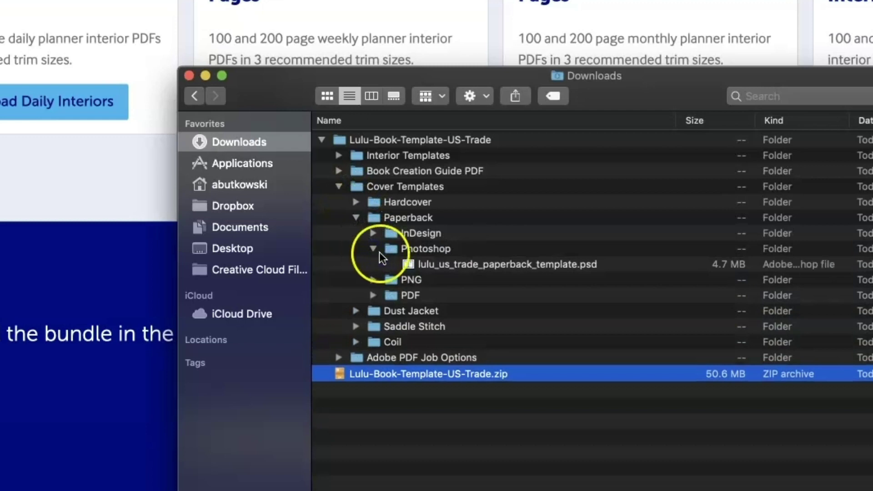
click(498, 267)
double_click(496, 267)
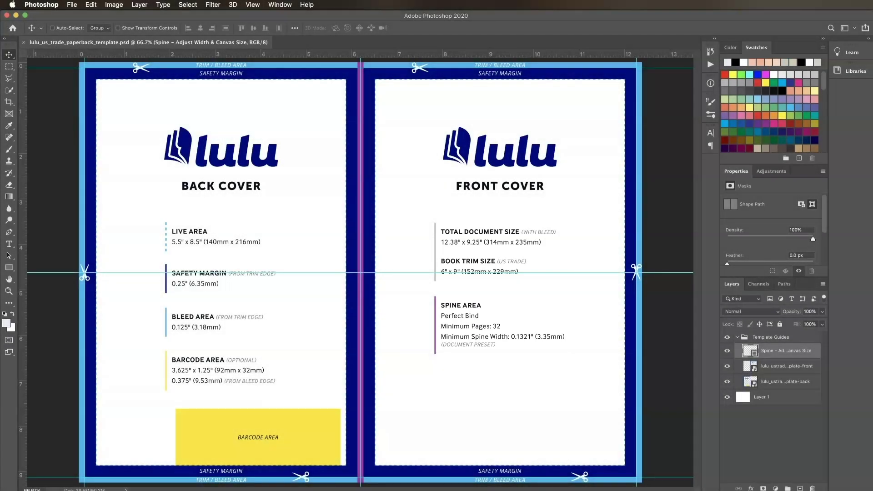
Step: Open the Edit menu once the cover template has loaded, heading for the colour settings
click(91, 5)
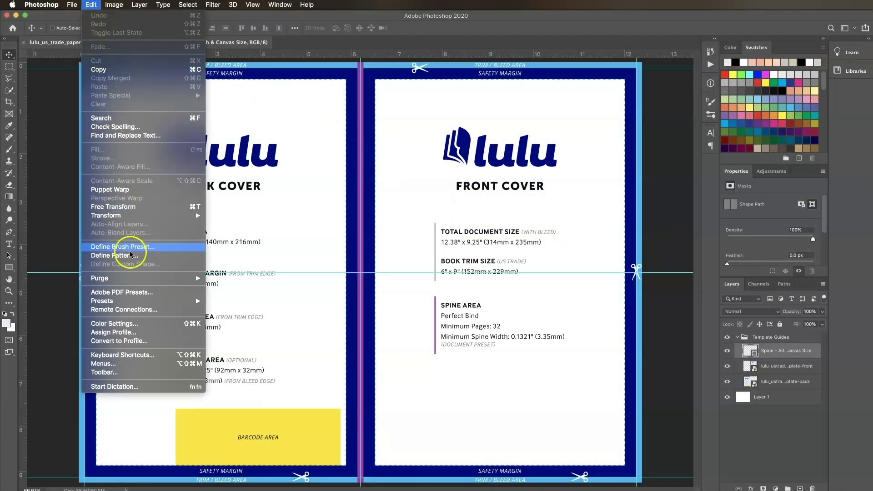
click(130, 326)
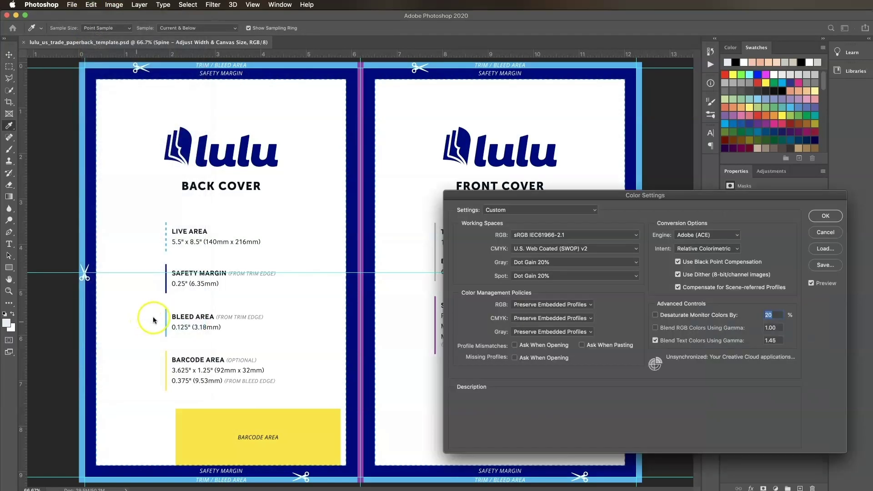
mouse_move(591, 235)
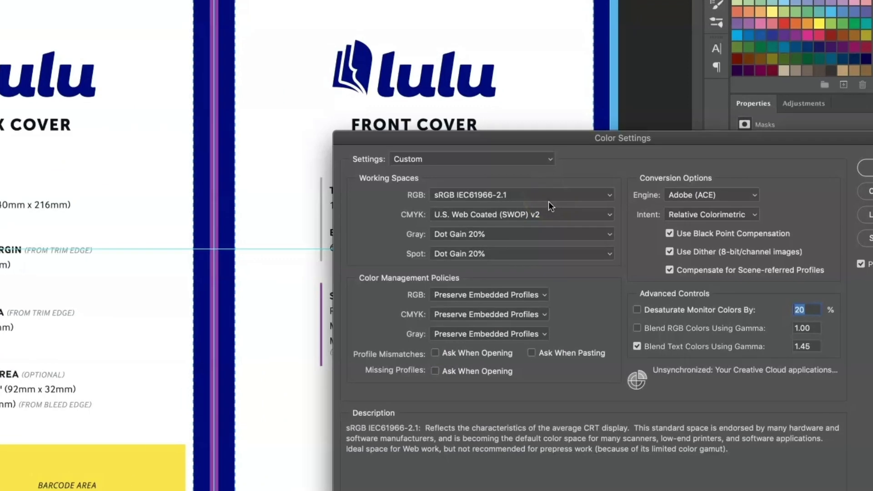
mouse_move(598, 251)
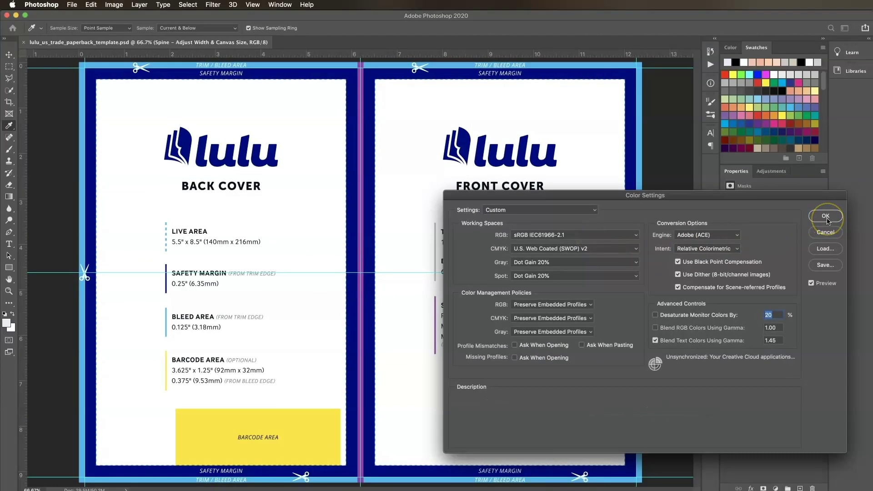
click(825, 216)
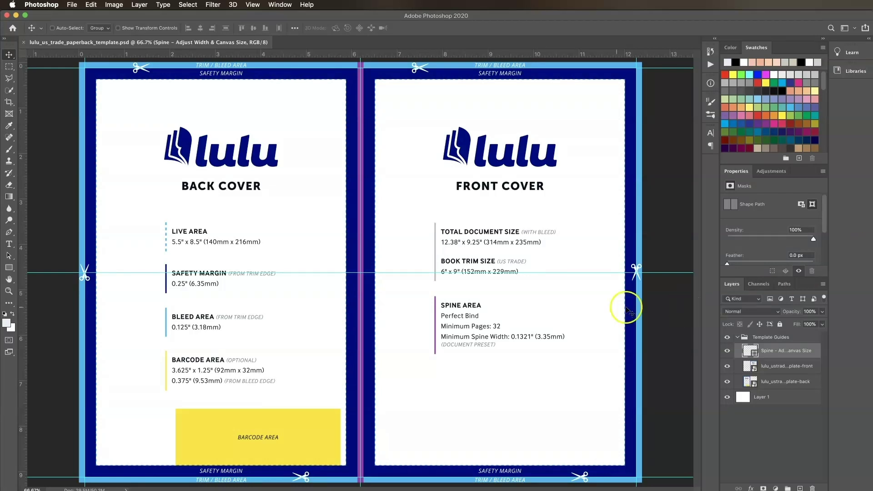
Step: Load Lulu-Cover-Print-PDF.joboptions into Photoshop's Adobe PDF Presets
click(87, 4)
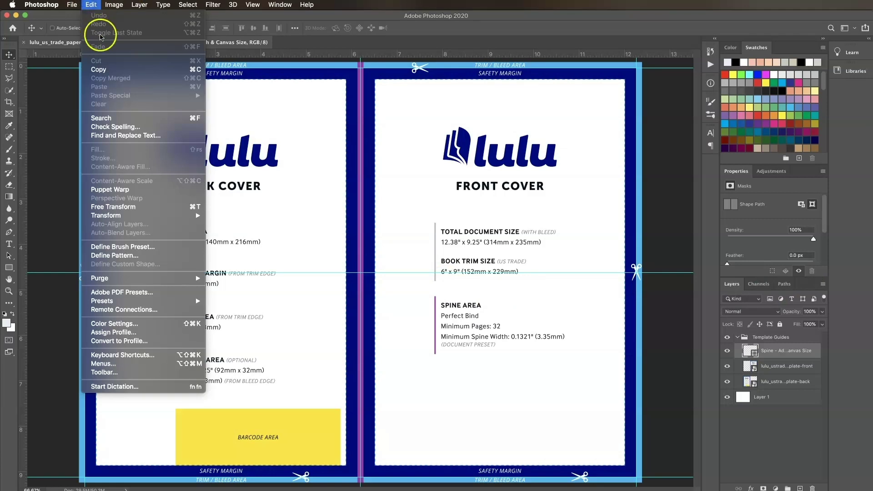
click(138, 292)
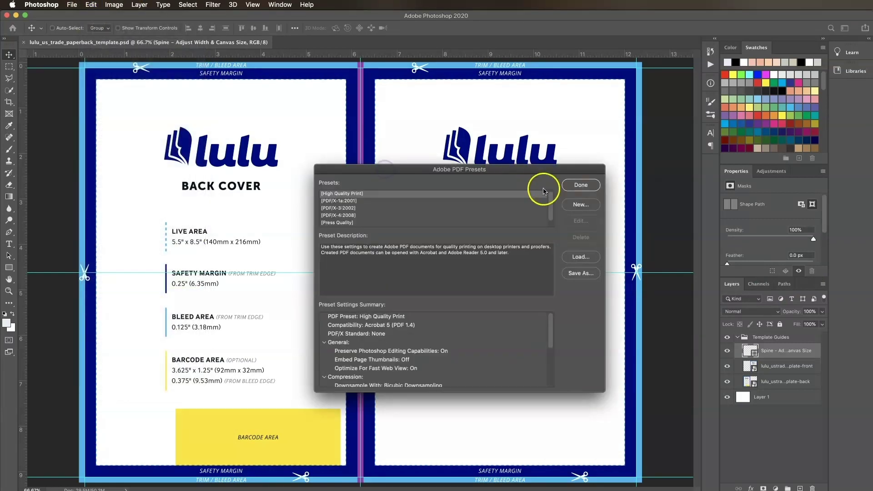
click(581, 258)
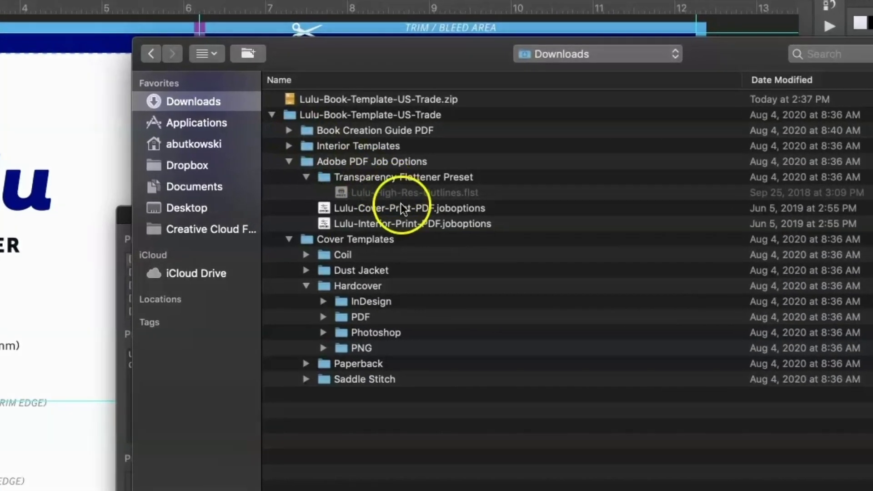
click(475, 151)
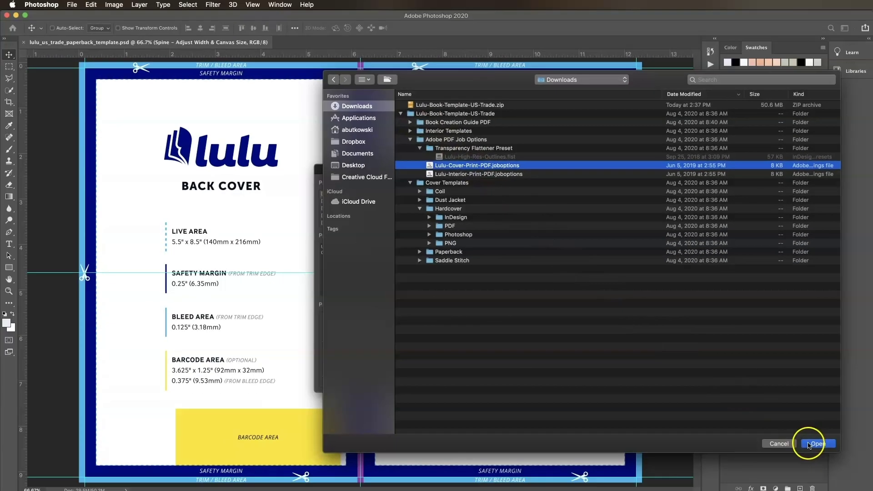
click(809, 442)
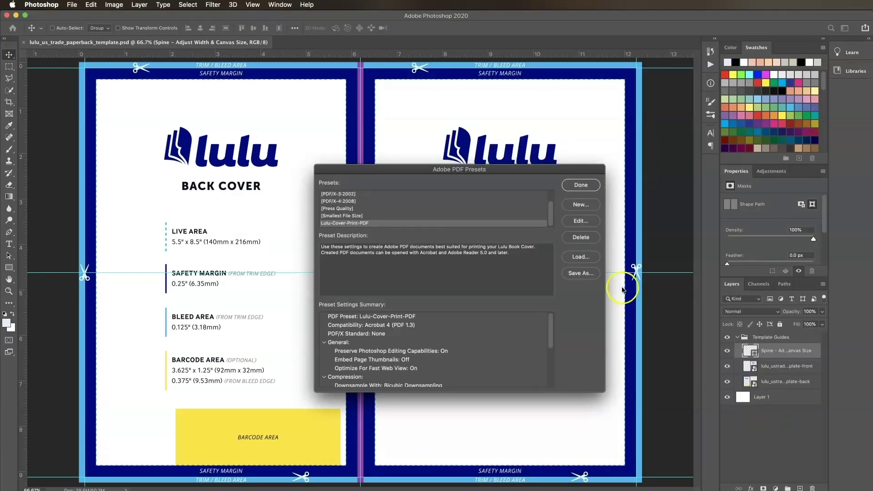
click(581, 185)
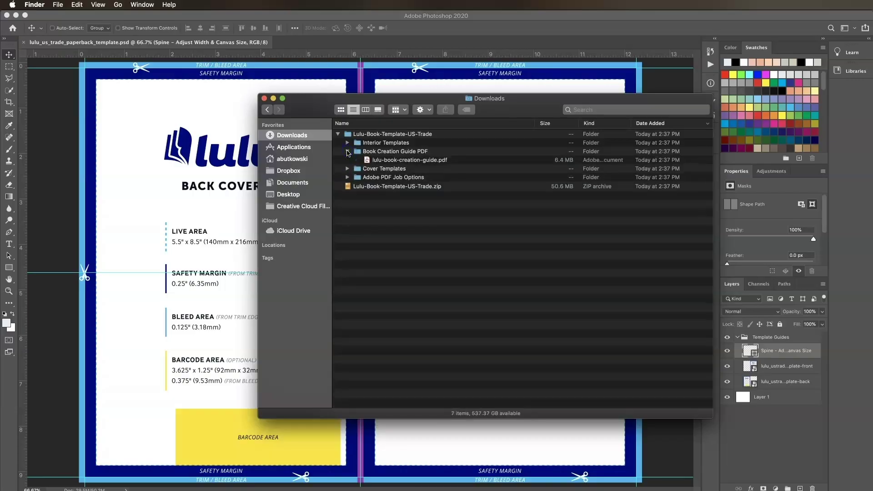
Step: Open lulu-book-creation-guide.pdf in Acrobat Pro DC at its Contents page
double_click(435, 159)
drag(675, 69, 675, 91)
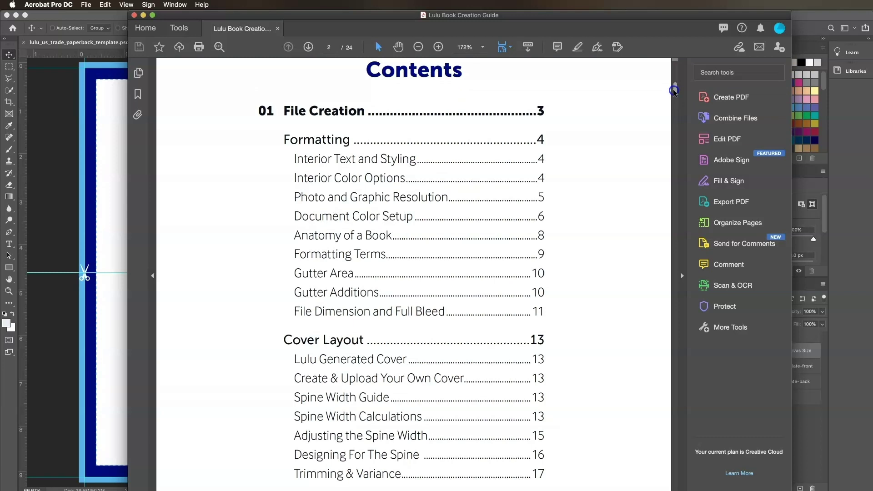
Step: Show page 13's Spine Width Calculations formulas at fit-width zoom, with Calculator launched alongside
click(396, 415)
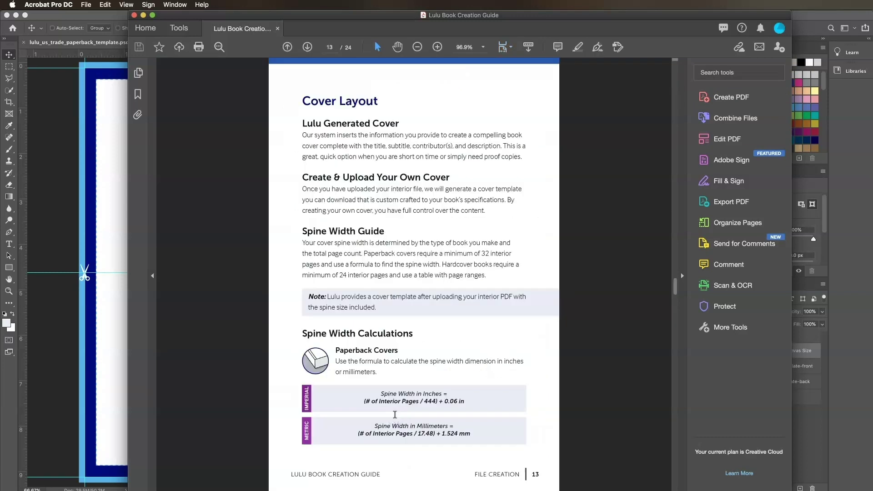
key(super+2)
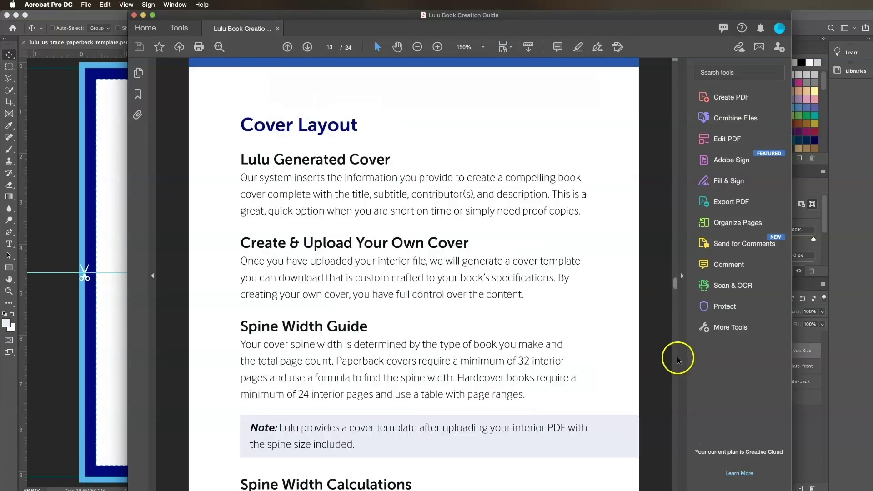
scroll(651, 325, down, 10)
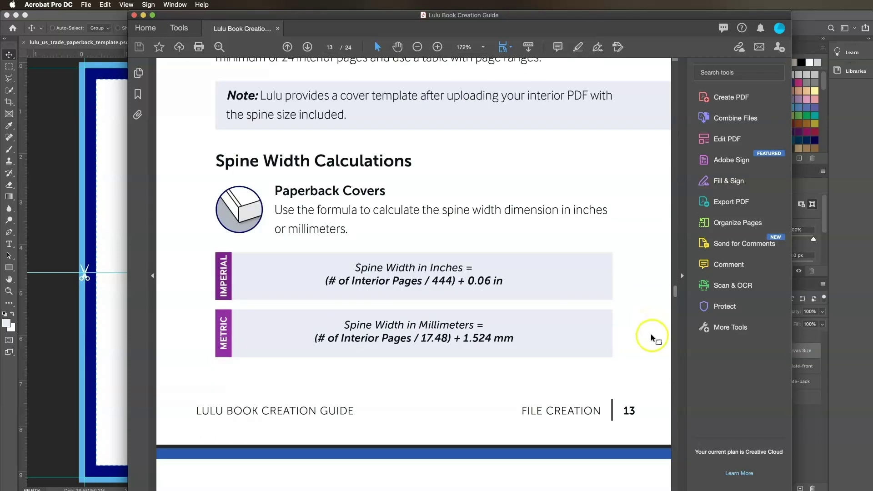
click(850, 372)
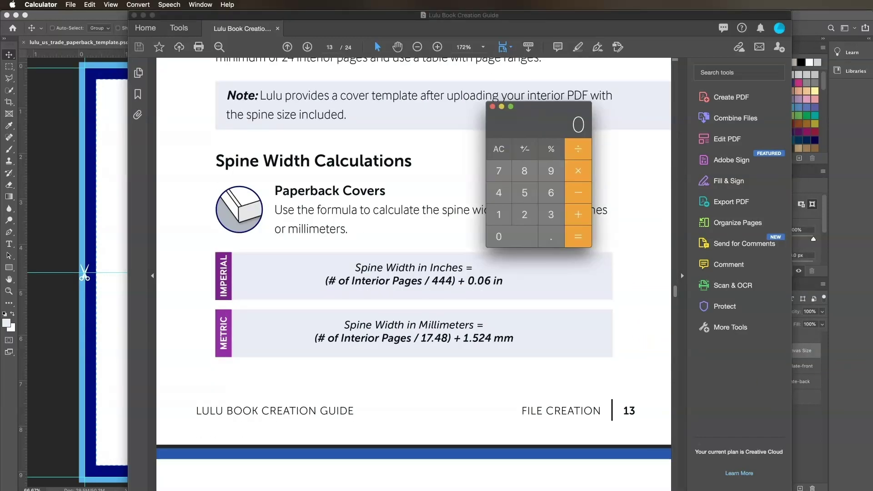
Step: Calculate the spine width as 246 ÷ 444 + 0.06 = 0.614 in, then return to Photoshop
text(246/444)
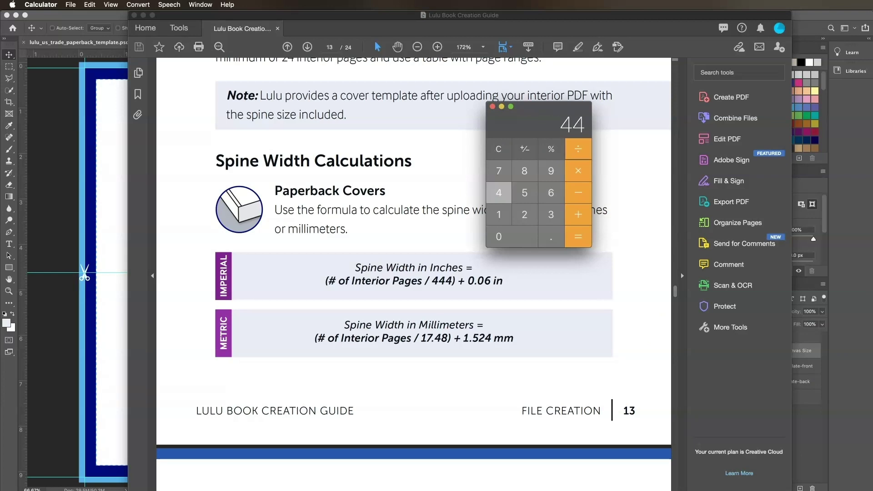
key(Return)
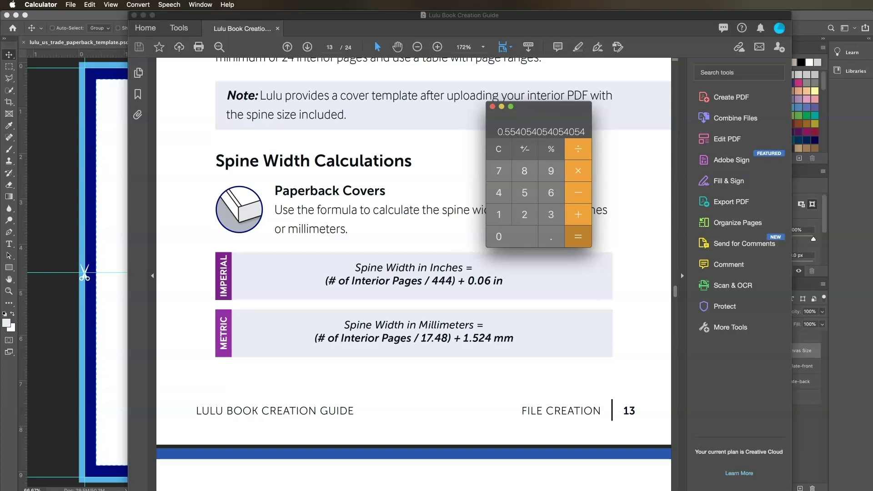
text(+0.06)
key(Return)
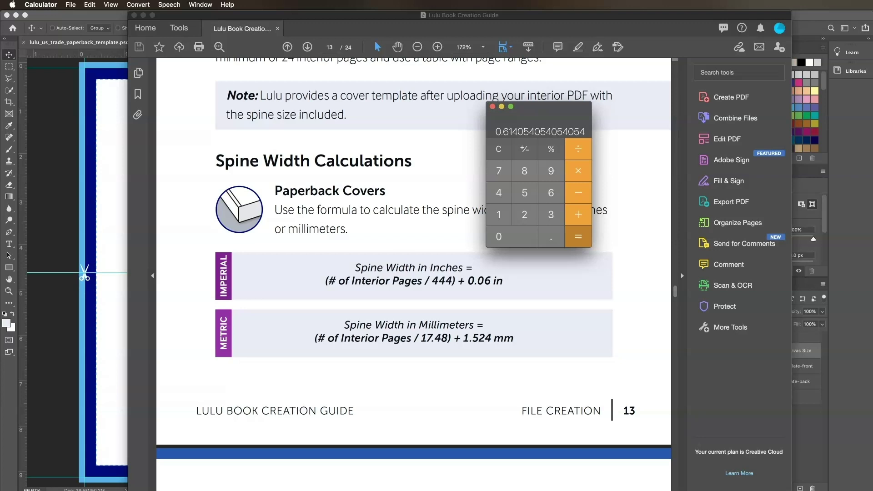
click(805, 17)
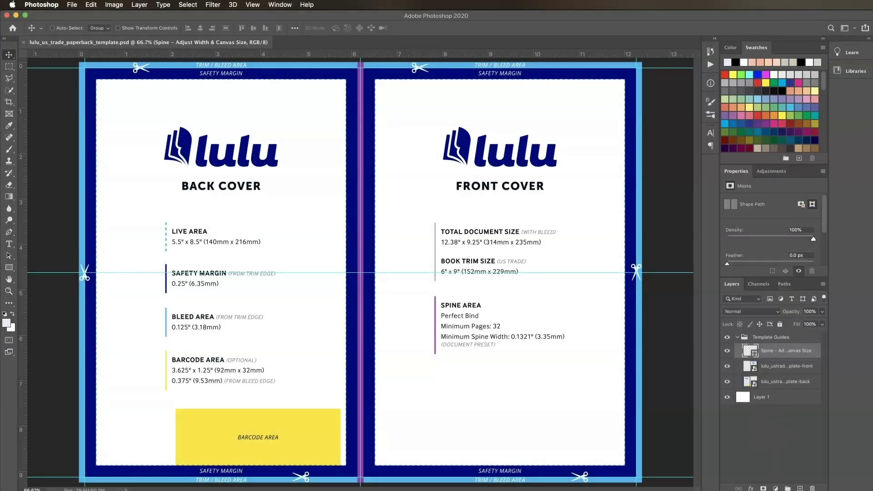
Step: Compute 0.6141 − 0.1321 = 0.482, add 12.38 for 12.862, then return to Photoshop
text(0.6141)
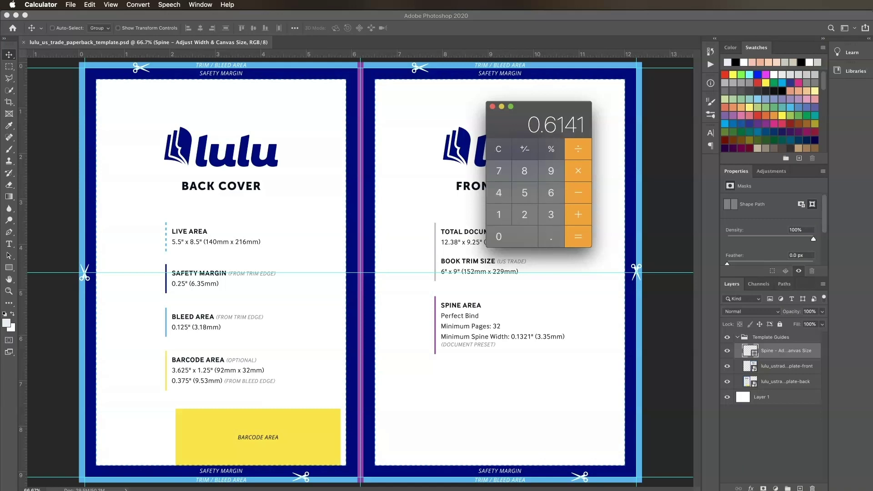
key(minus)
text(0.1321)
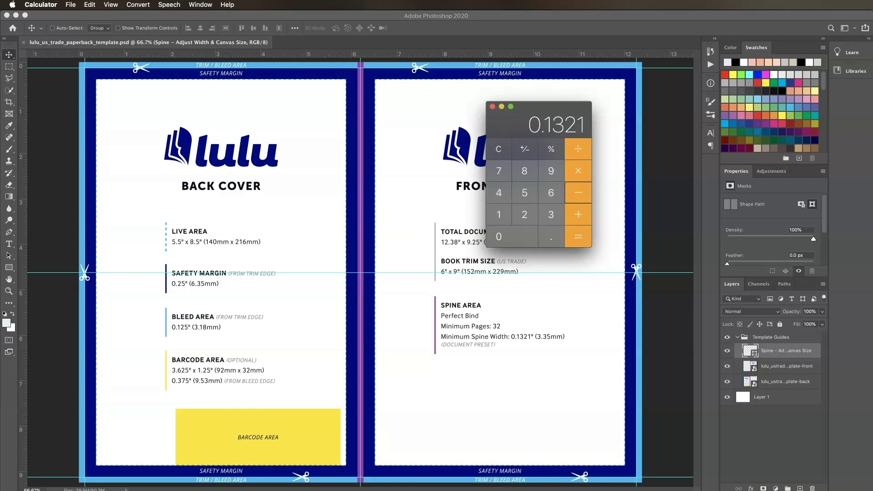
key(Return)
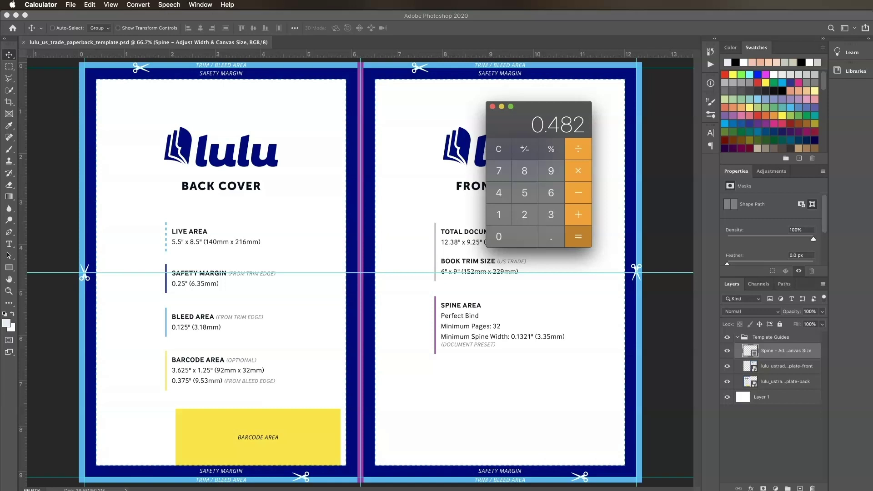
key(plus)
text(12.38)
key(Return)
click(116, 18)
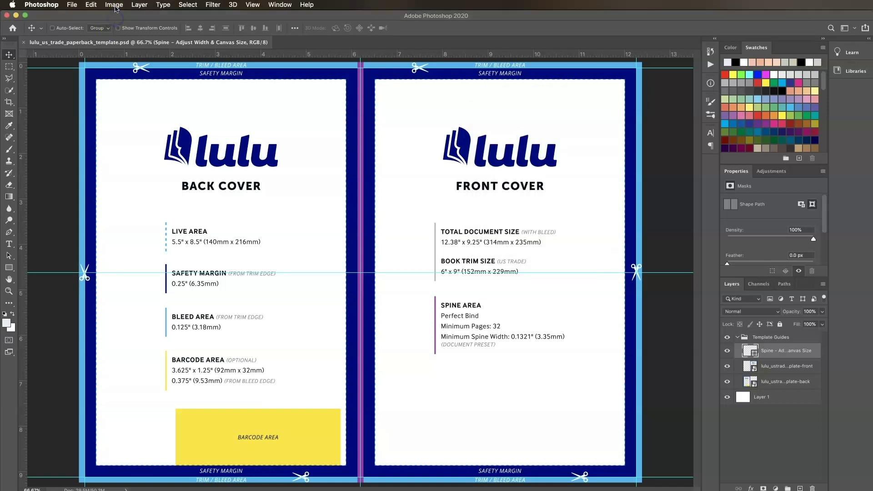
Step: Set the canvas width to 12.883 inches via Image > Canvas Size
click(114, 4)
click(131, 83)
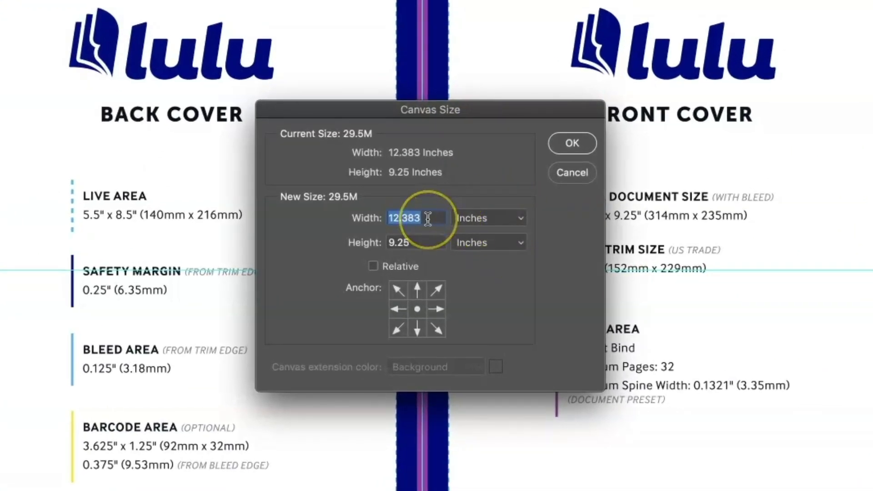
text(12.883)
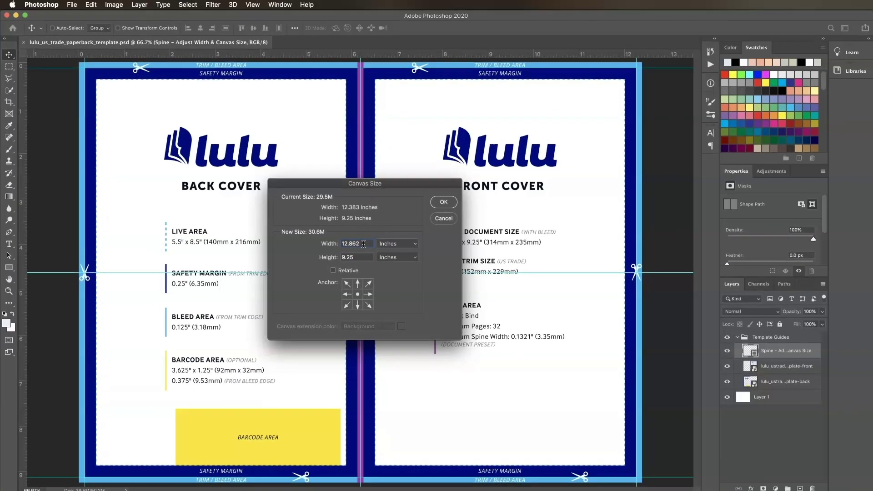
key(Return)
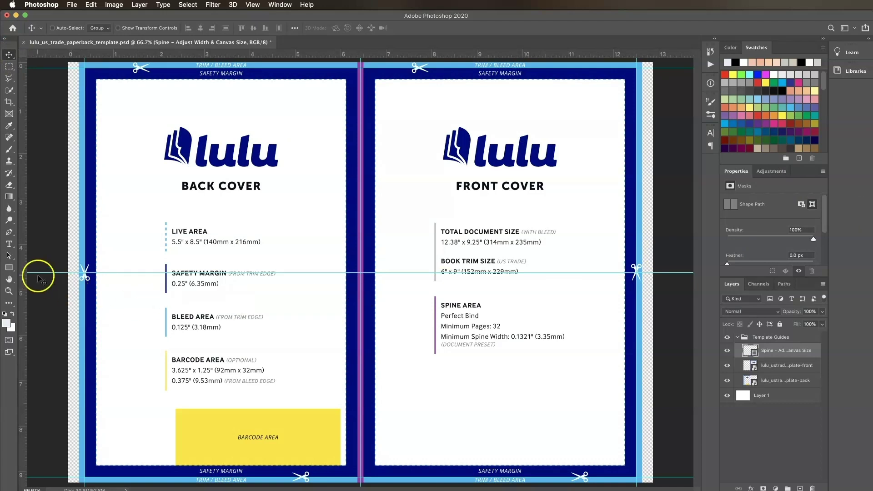
Step: Set the purple spine shape's width to 0.6141 inches using the Path Selection tool
click(8, 257)
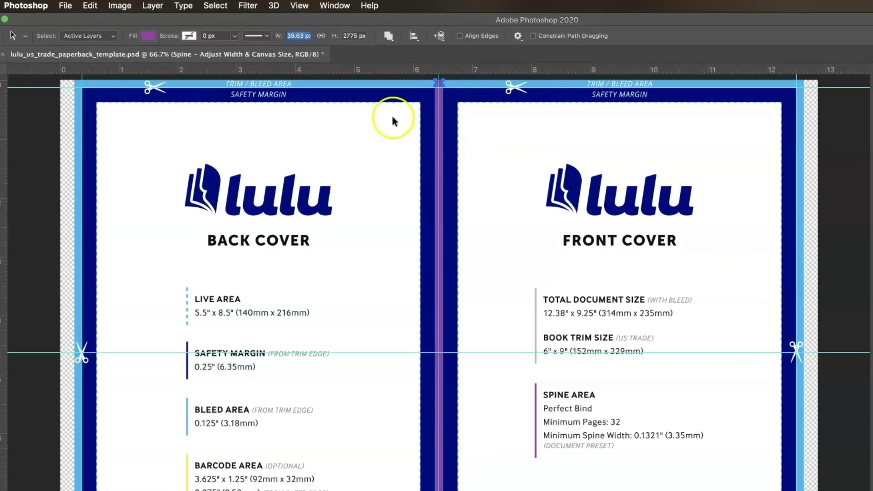
click(255, 28)
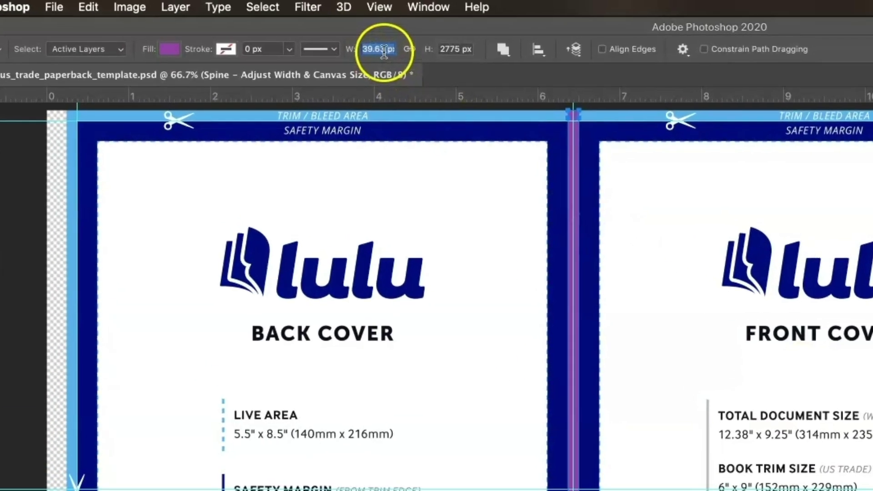
right_click(384, 51)
click(399, 72)
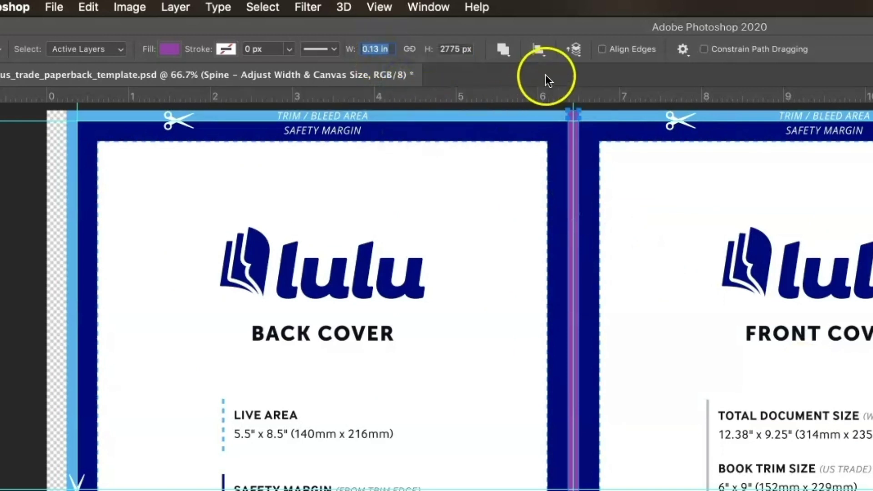
key(BackSpace)
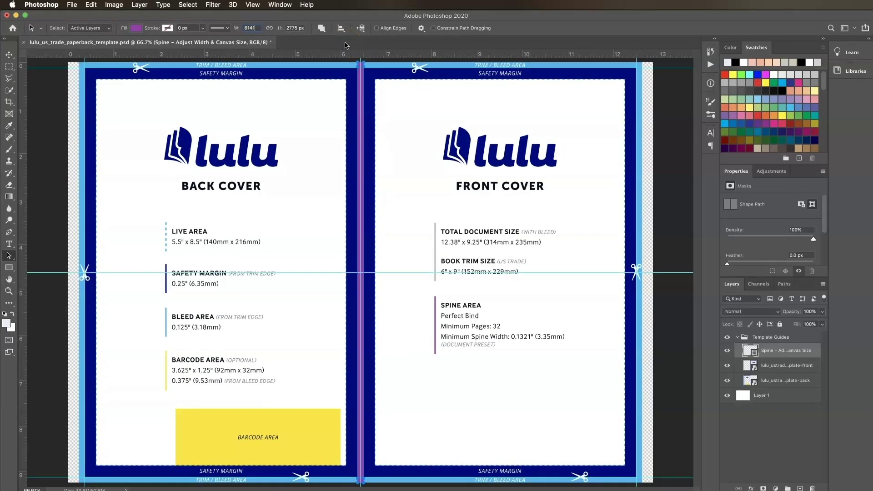
key(Return)
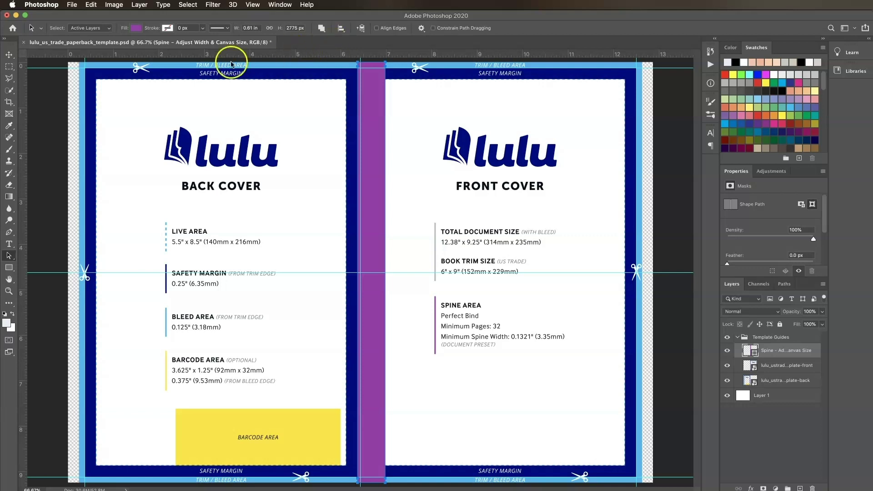
Step: With the Move tool and the spine layer targeted, set alignment to Canvas
click(10, 55)
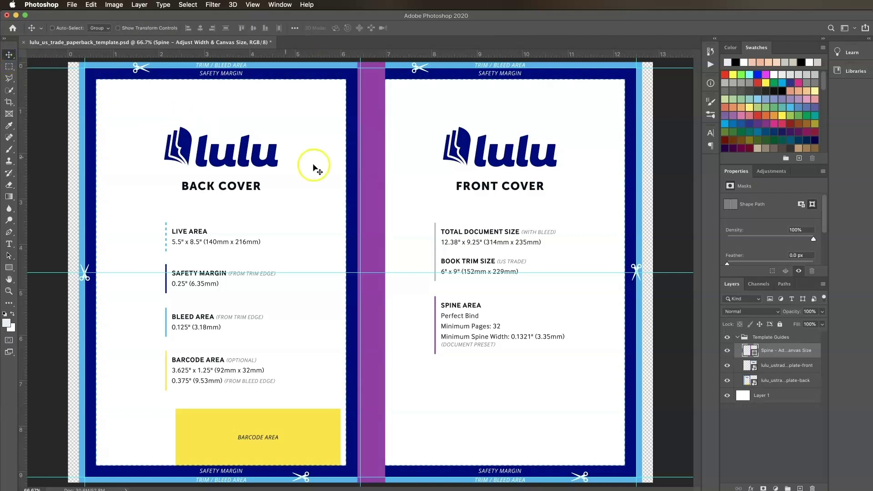
click(774, 349)
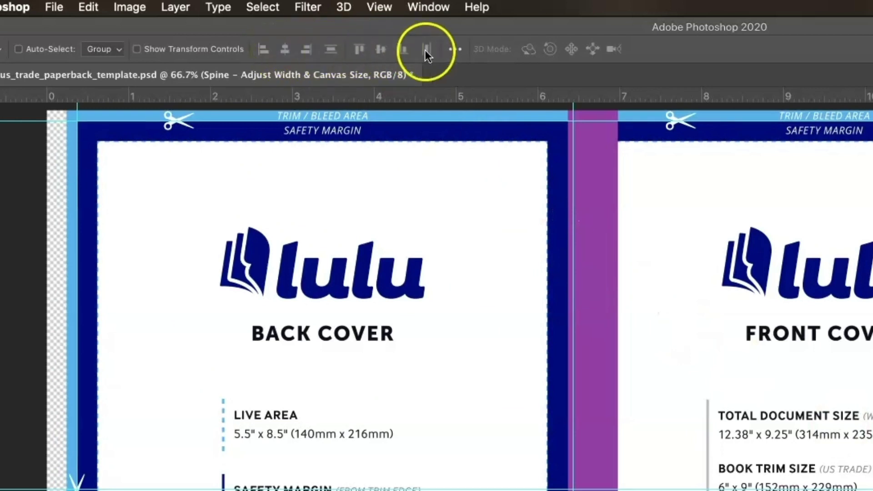
click(453, 49)
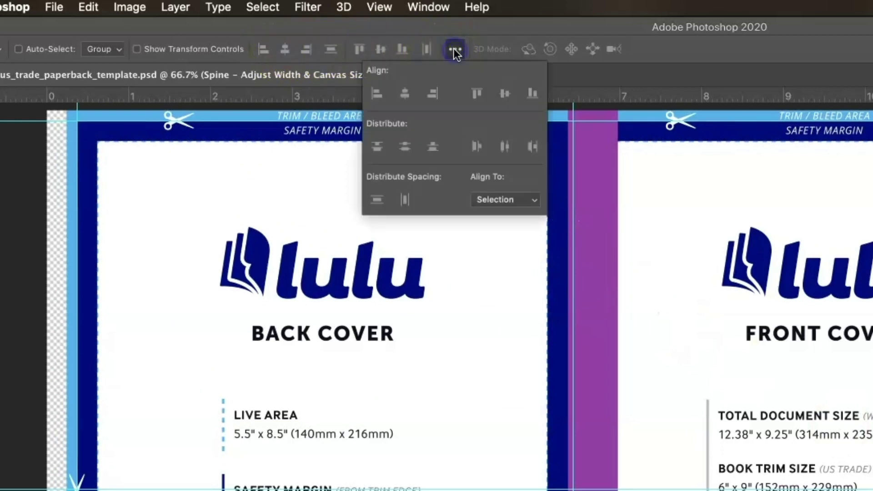
click(527, 188)
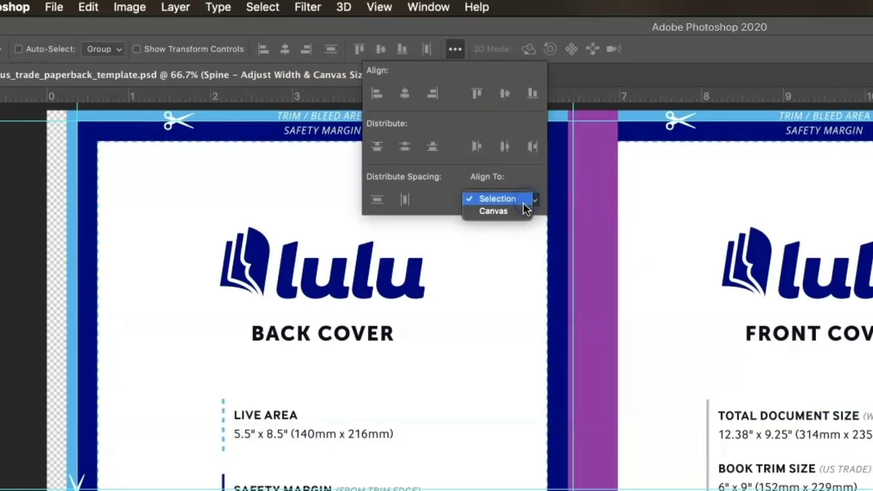
click(521, 206)
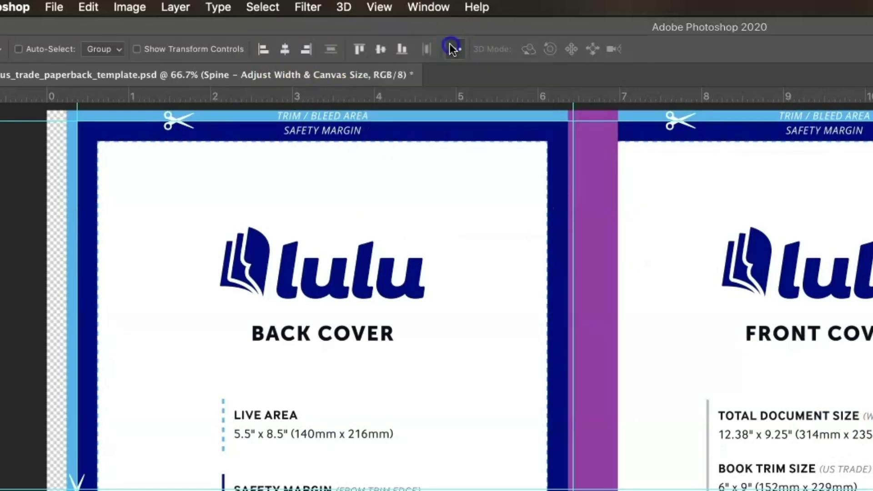
click(285, 49)
Step: Centre the spine horizontally, align the front cover right and the back cover left
click(378, 123)
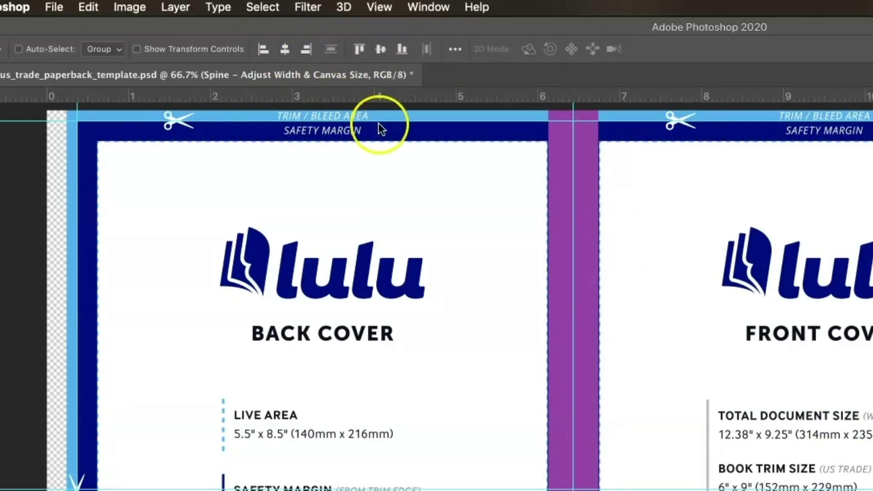
click(786, 369)
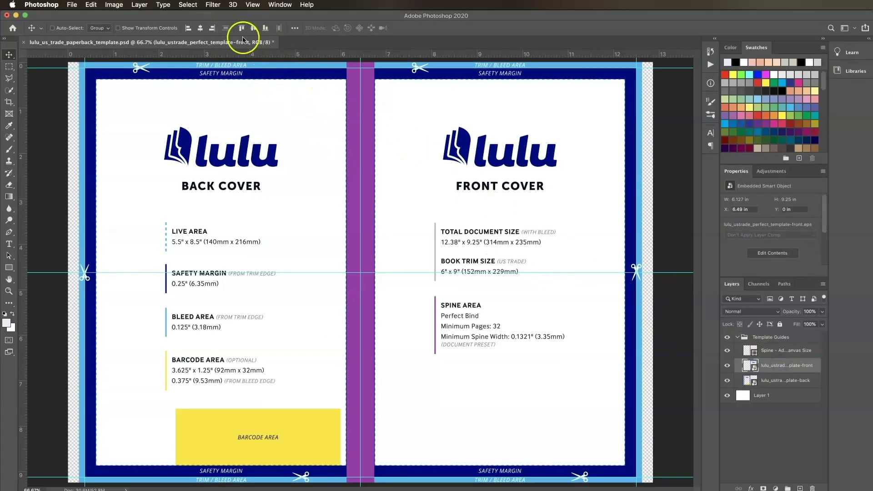
click(214, 29)
click(769, 381)
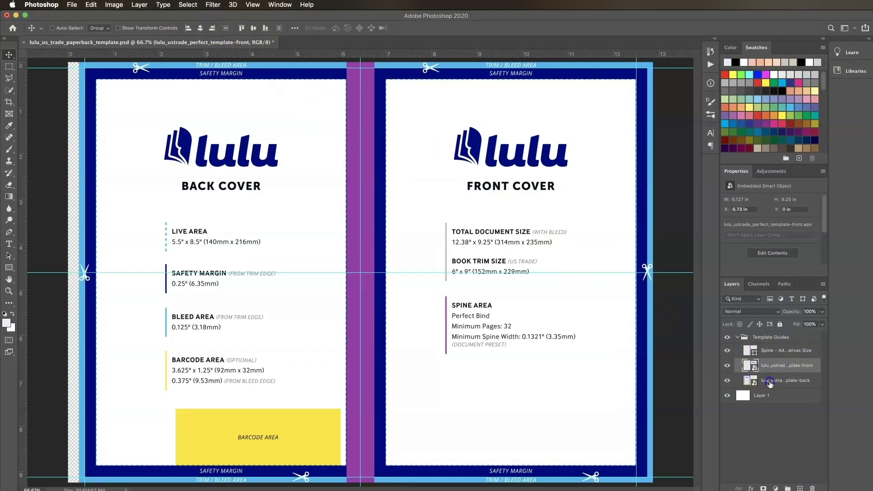
click(189, 28)
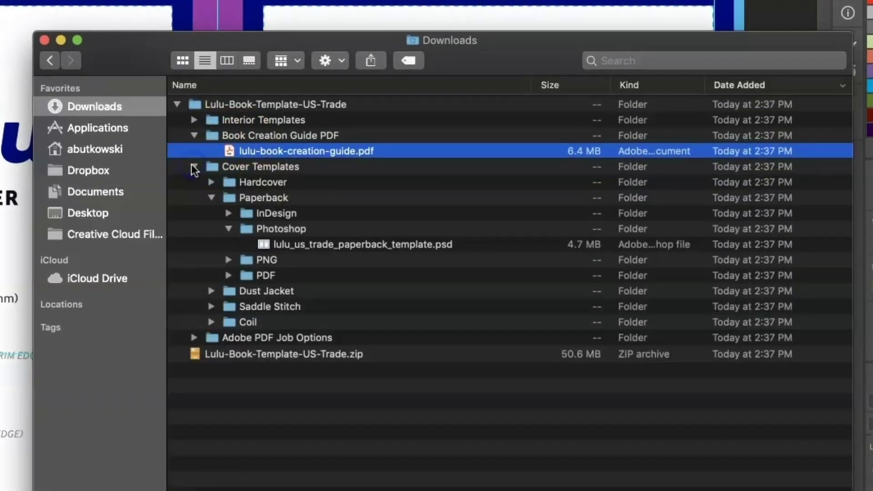
Step: Open lulu_us_trade_hardcover_template.psd from Finder's Hardcover > Photoshop templates folder
click(211, 182)
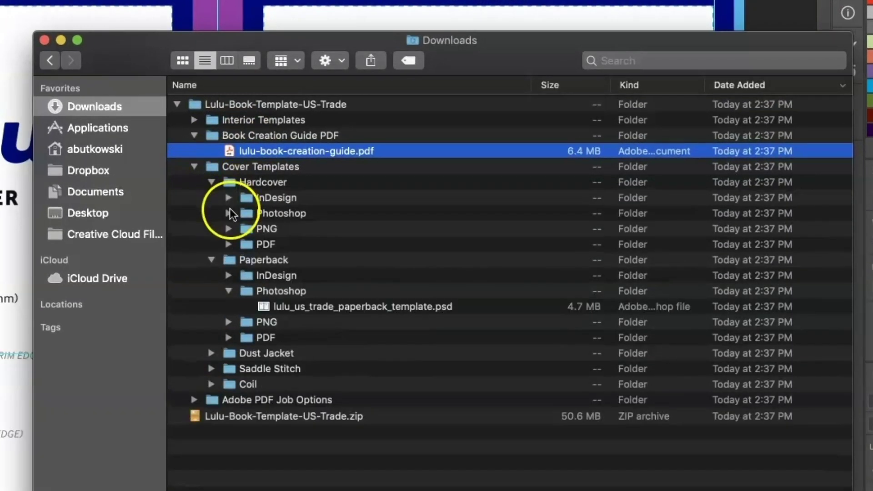
click(229, 213)
double_click(313, 229)
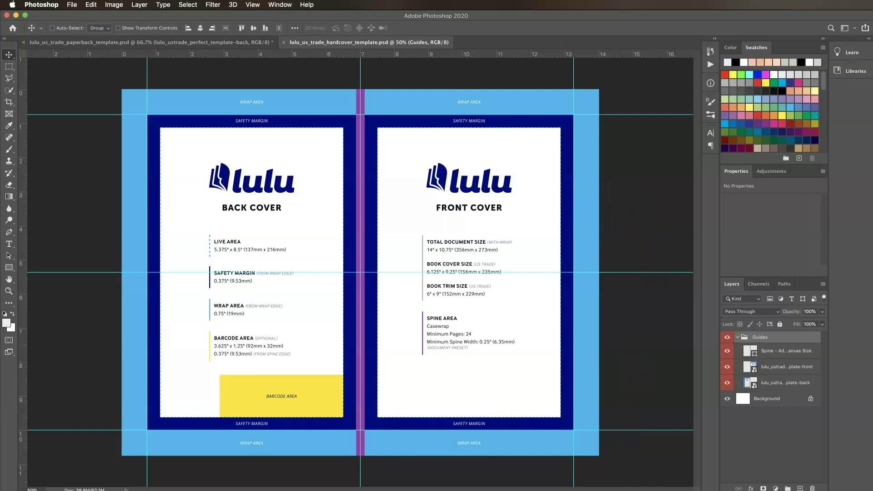
Step: Find the 0.813 in hardcover spine width for 223–250 pages in the Lulu guide, then return to Photoshop
key(super+Tab)
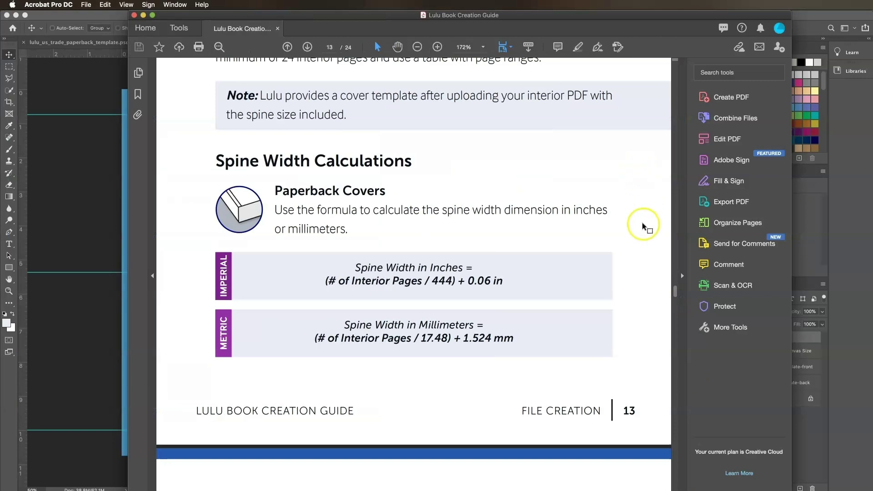
scroll(619, 232, down, 10)
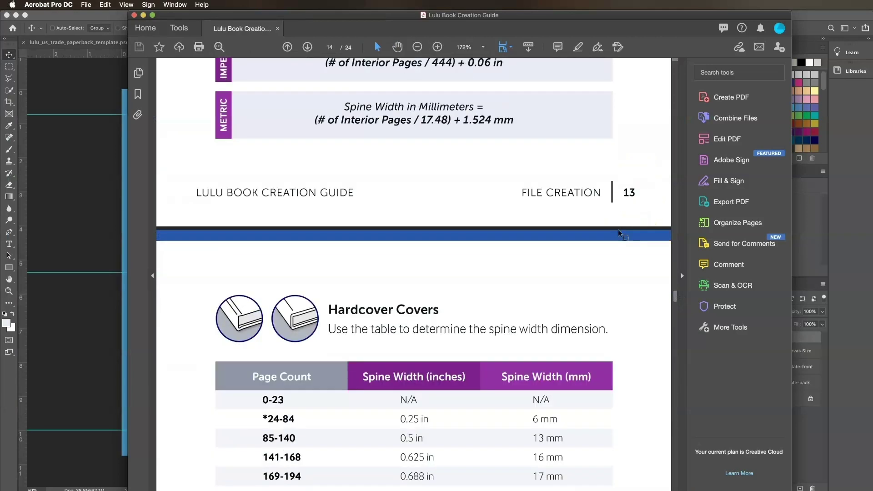
scroll(619, 233, down, 5)
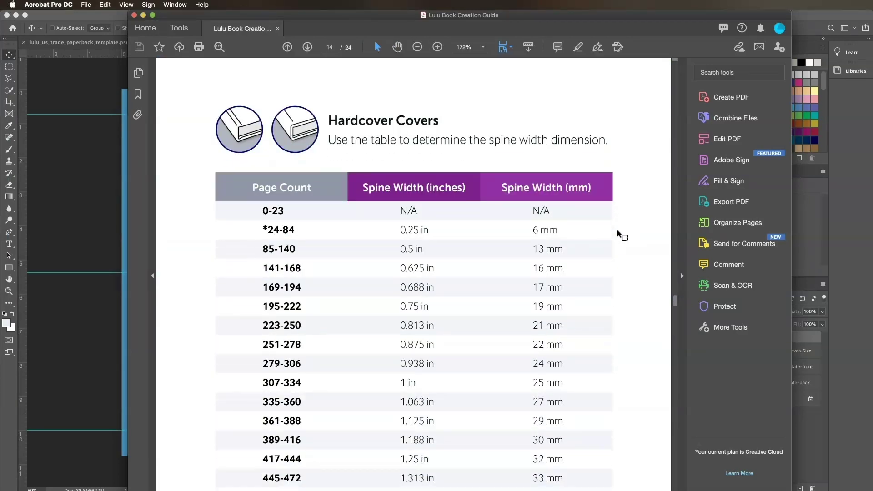
click(622, 230)
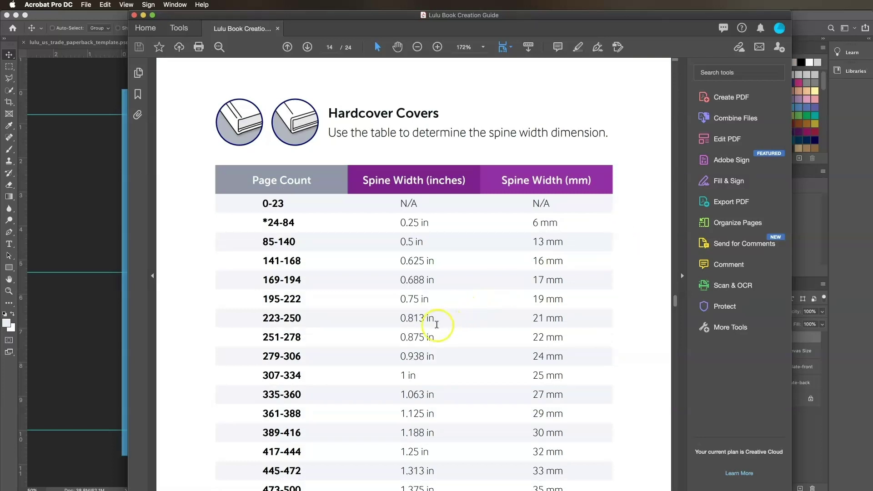
drag(423, 318, 392, 315)
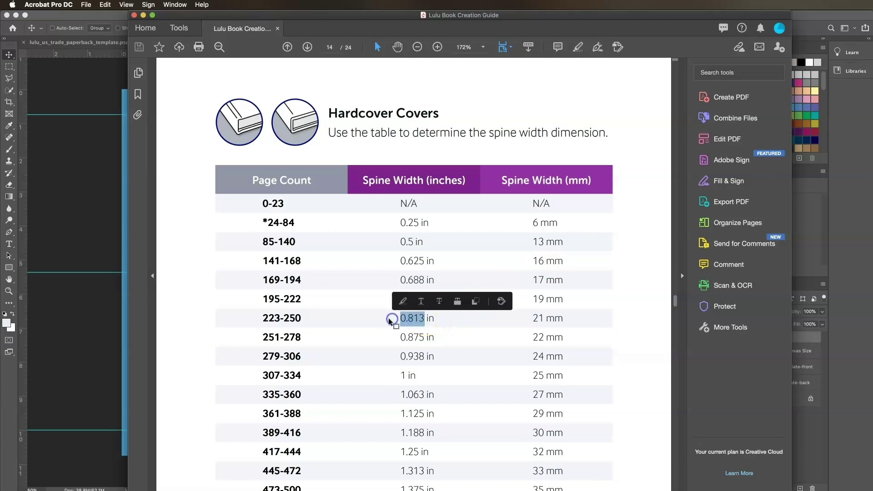
click(439, 318)
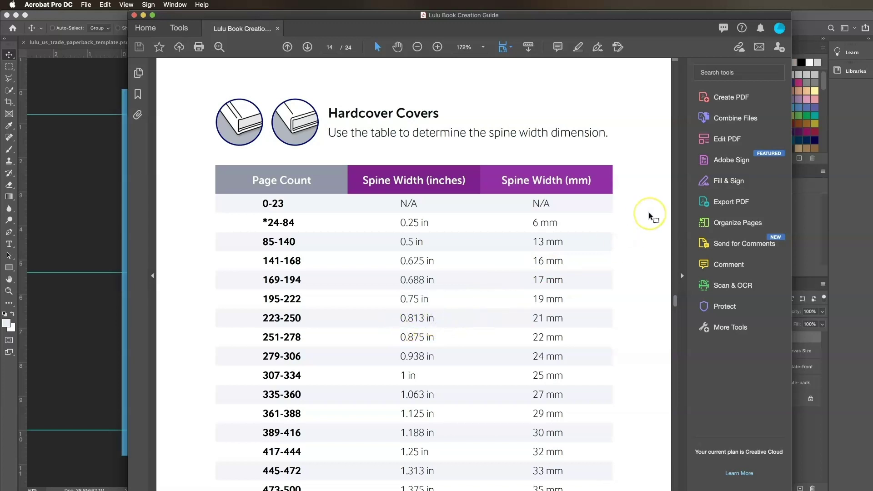
key(super+Tab)
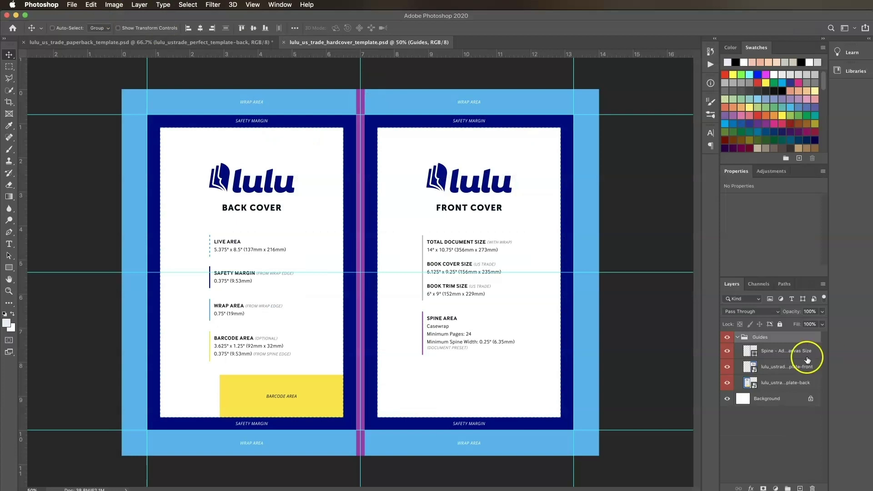
Step: Calculate .813 − .25 + 14 = 14.563 in Calculator, then go back to Photoshop
key(super+Tab)
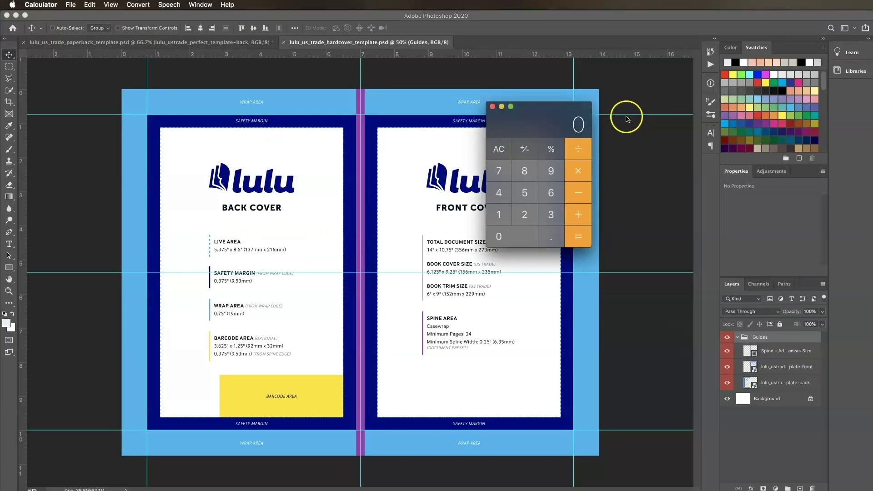
text(.813)
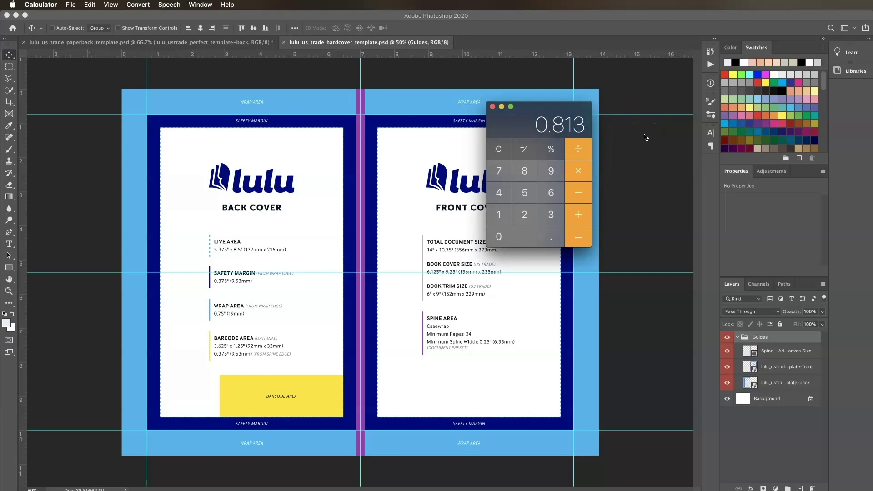
key(minus)
text(.25)
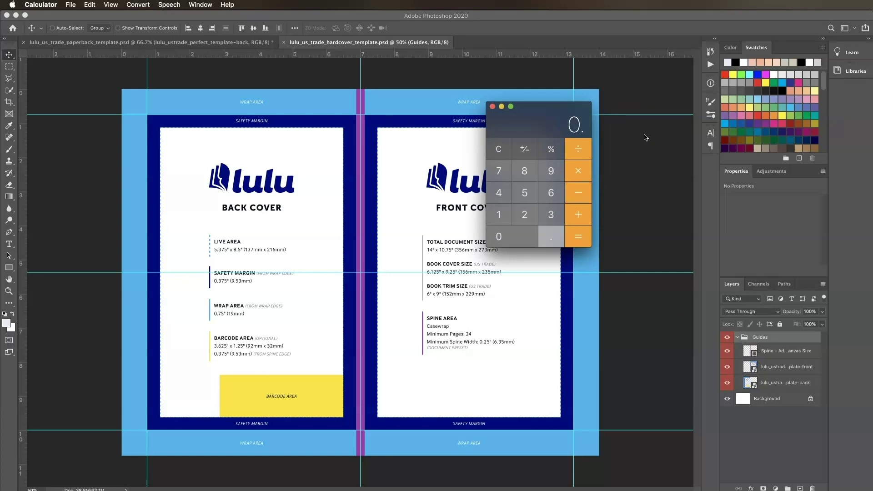
key(Return)
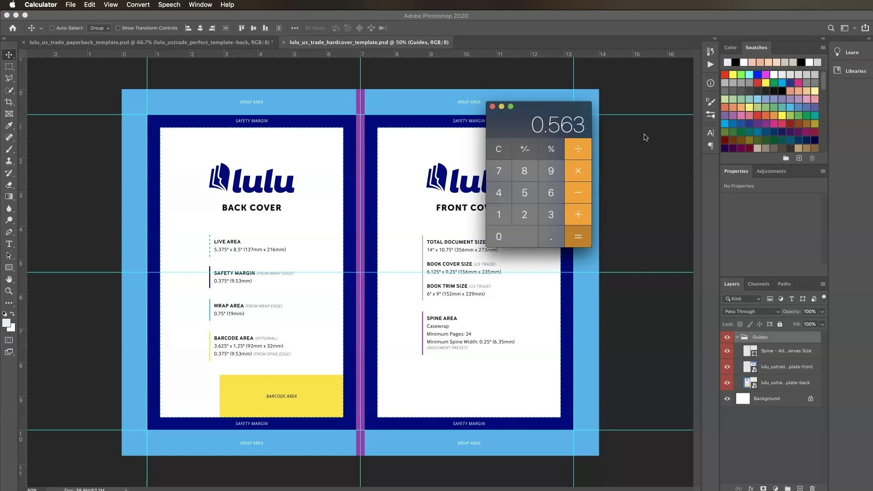
key(plus)
text(14)
key(Return)
click(380, 14)
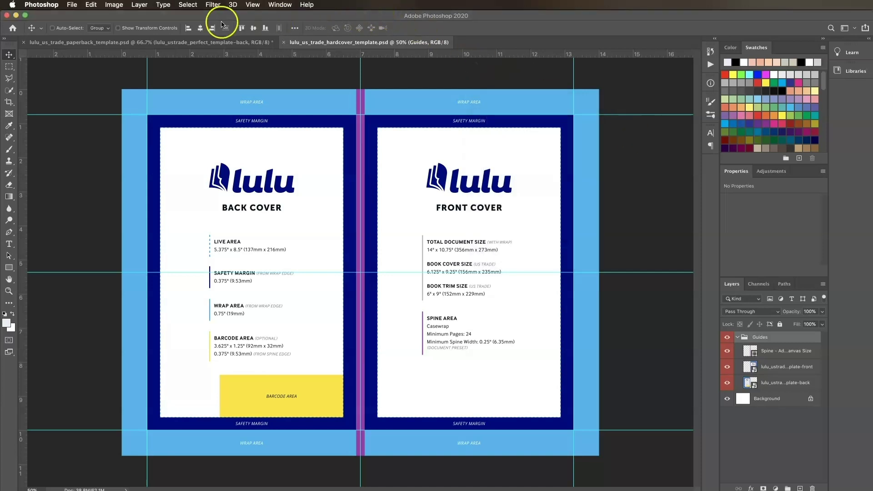
Step: Widen the hardcover canvas to 14.563 in via Canvas Size
click(114, 4)
click(130, 84)
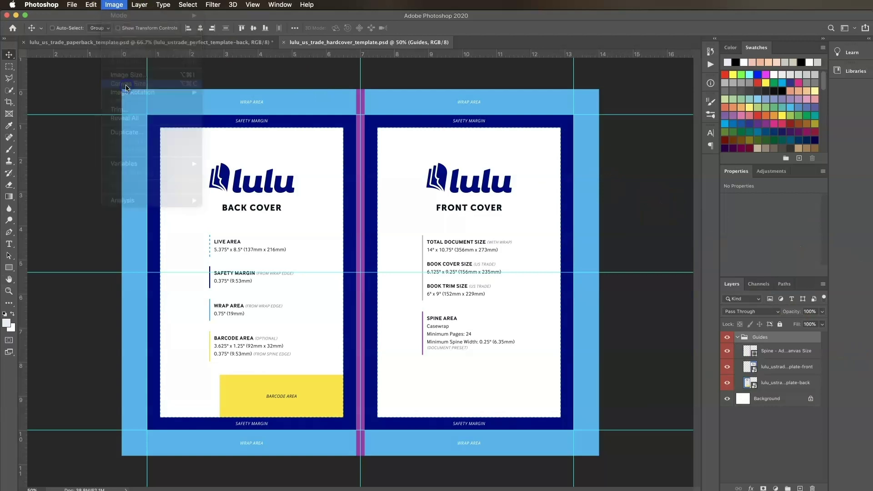
click(359, 243)
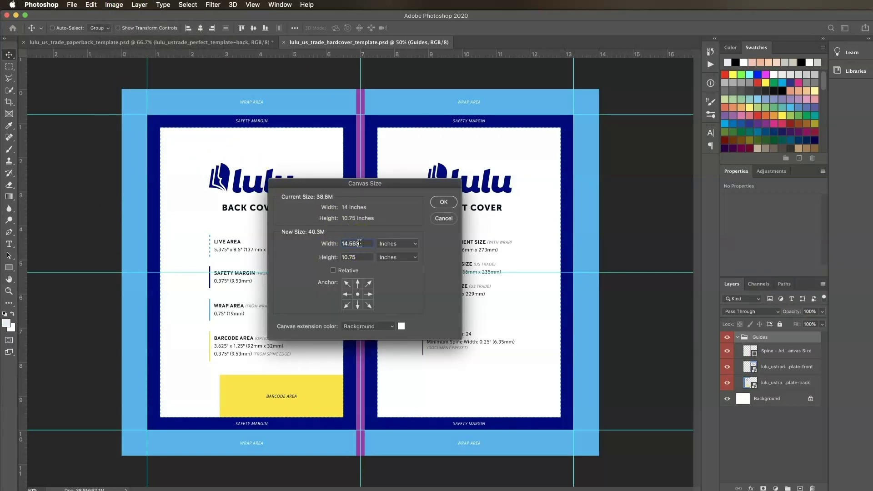
key(Return)
Step: Set the Spine shape's width to 0.81 in
key(a)
click(774, 352)
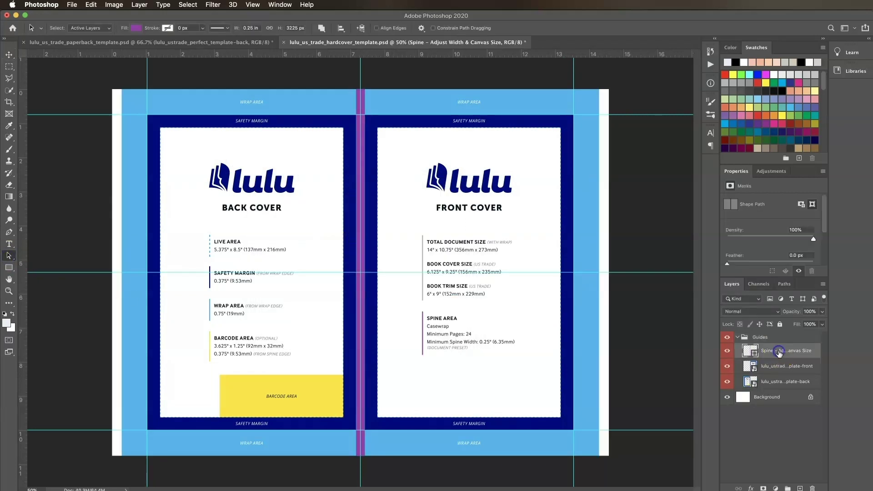
click(249, 28)
text(0.81)
key(Return)
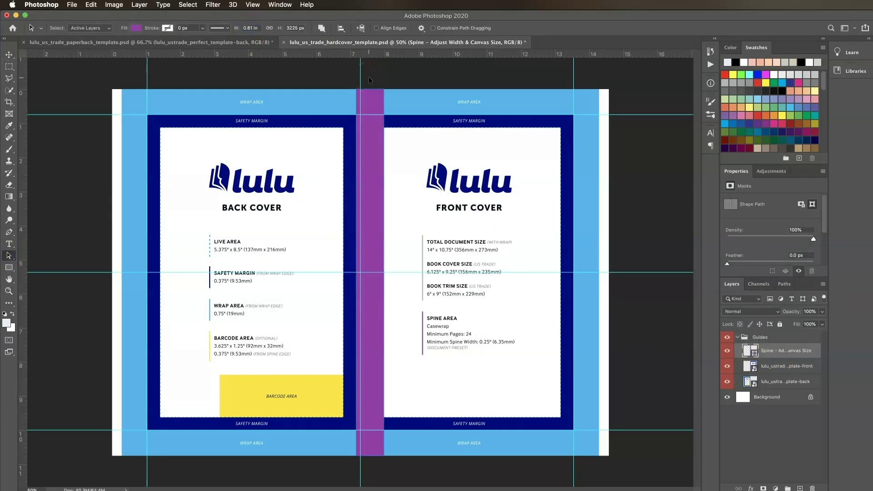
Step: Centre the spine, align the front plate right and the back plate left
key(v)
click(201, 28)
super+click(583, 239)
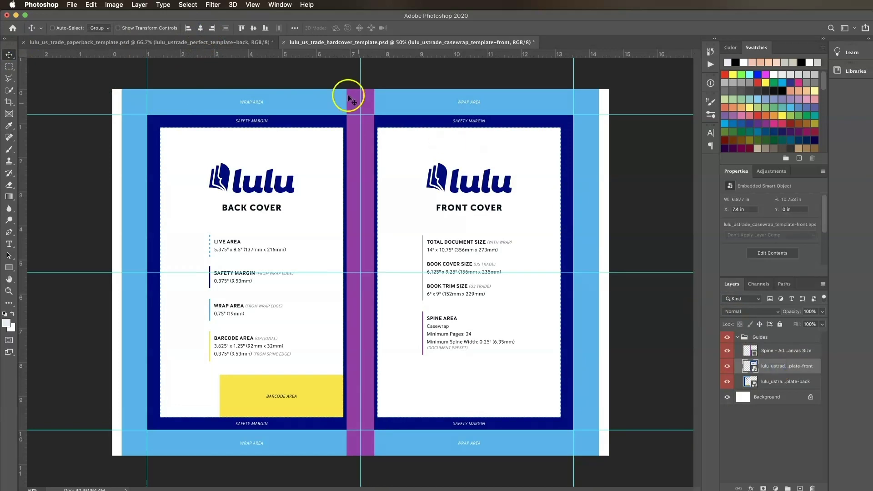
click(212, 27)
click(759, 381)
click(187, 27)
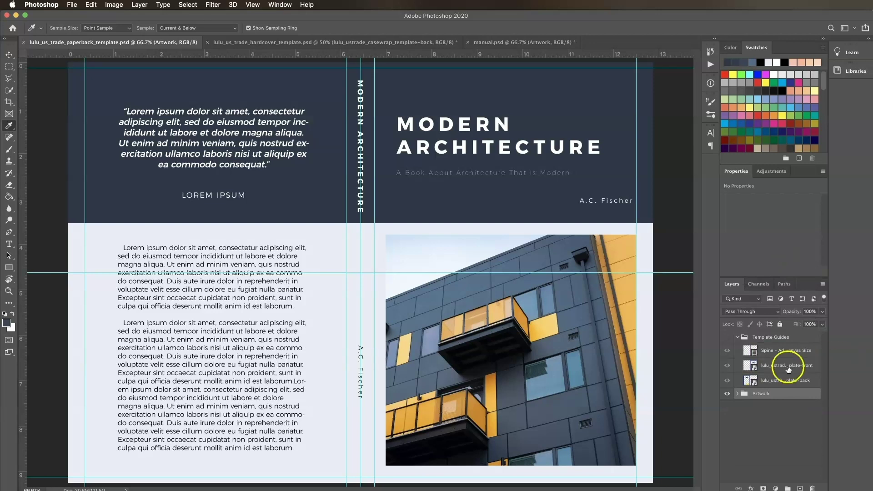
Step: Briefly show the Template Guides group over the paperback artwork, then hide it again
click(727, 337)
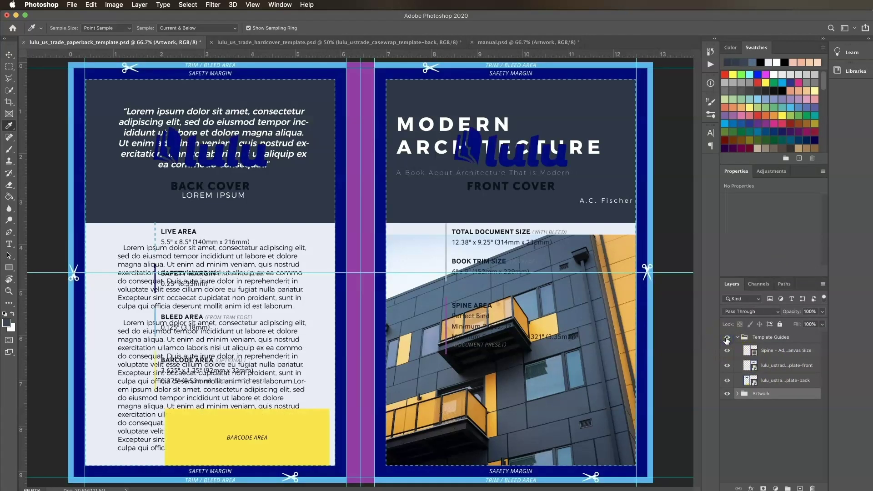
click(727, 339)
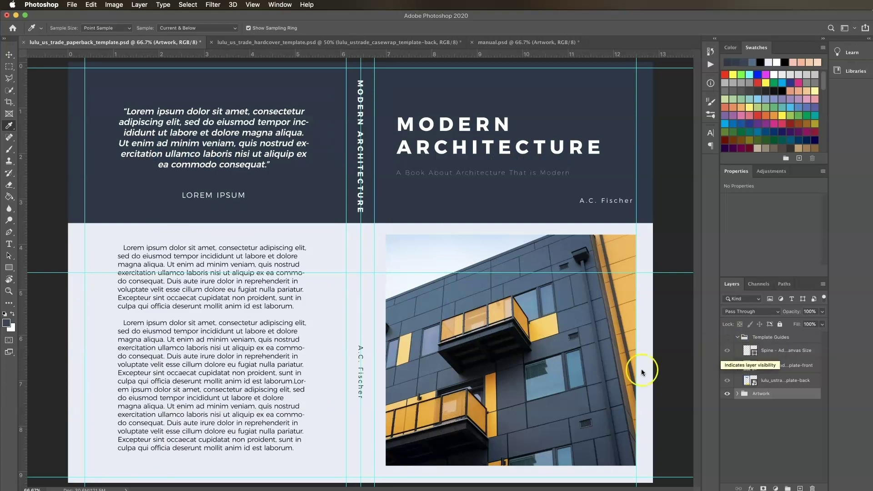
Step: Save as Modern-Architecture-Cover in Photoshop PDF format, choosing the Lulu-Cover-Print-PDF preset
click(72, 5)
click(95, 99)
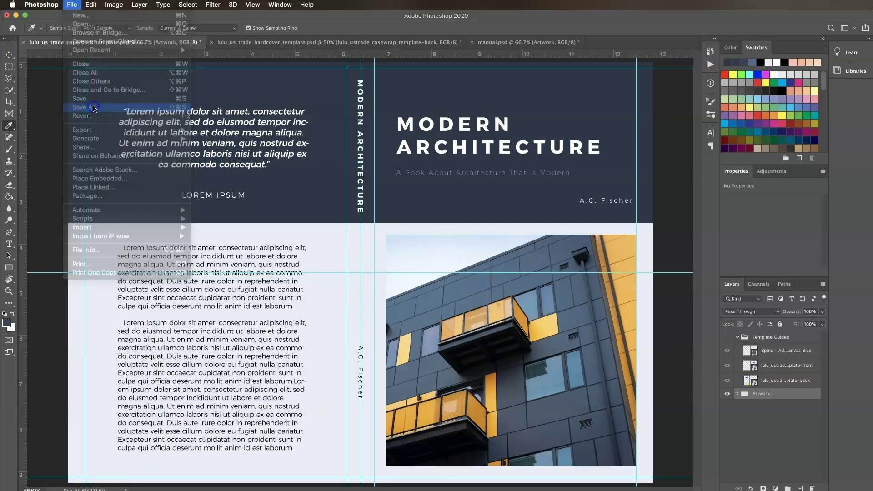
text(Modern-Architecture-Cover.psd)
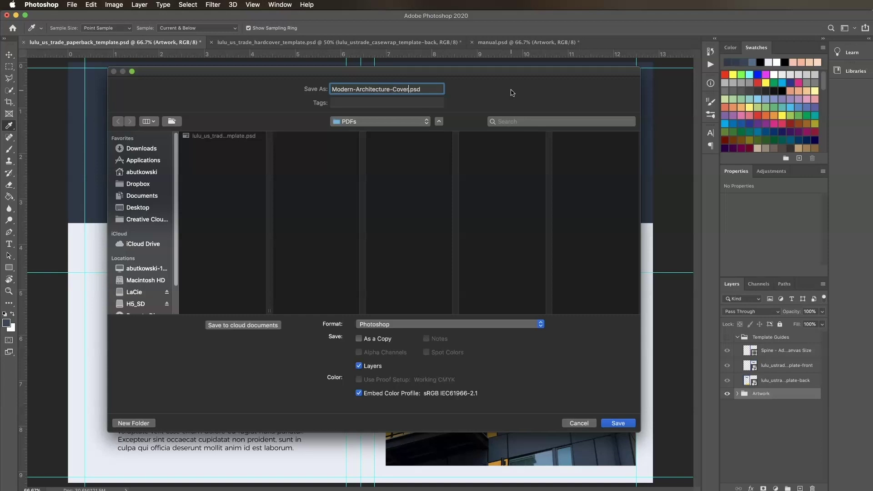
click(459, 325)
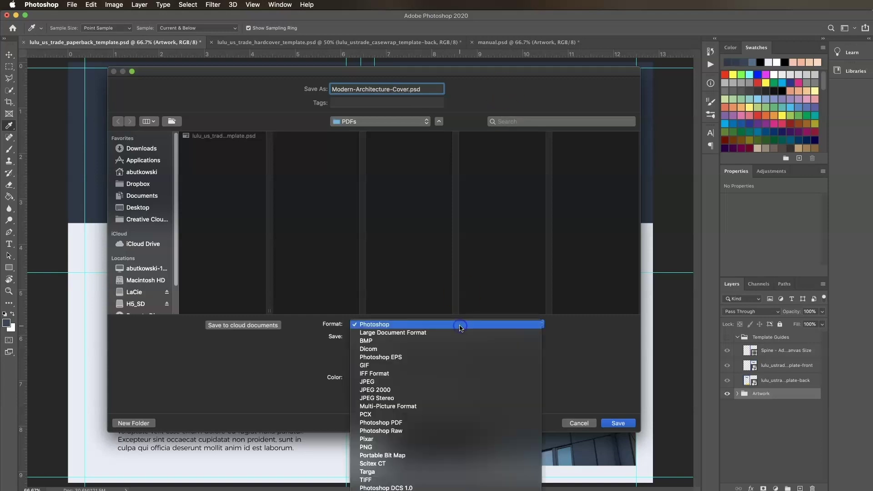
click(424, 423)
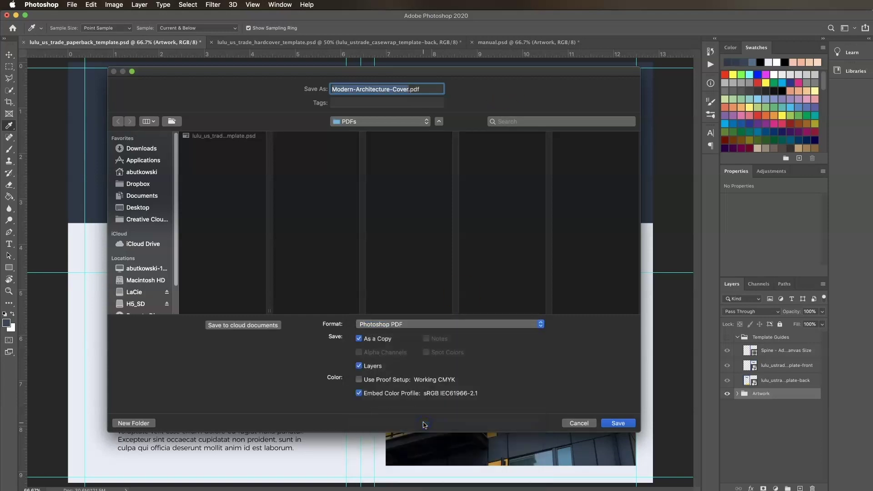
click(612, 424)
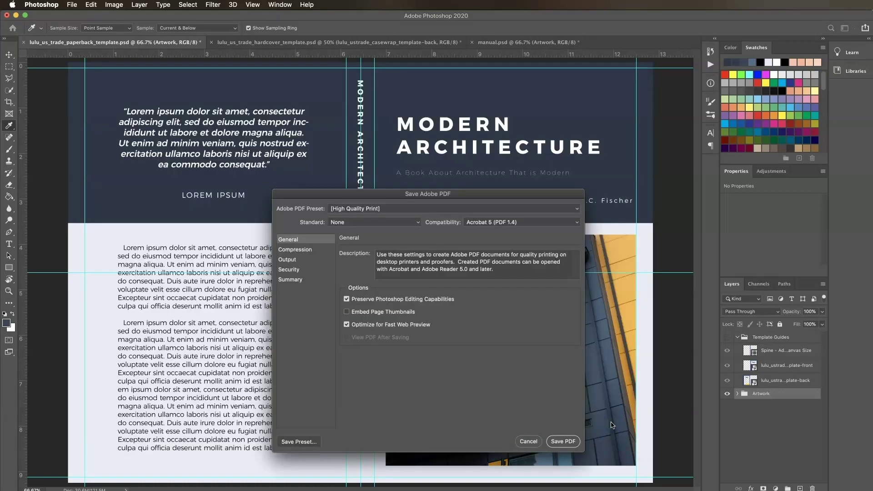
click(464, 209)
click(438, 254)
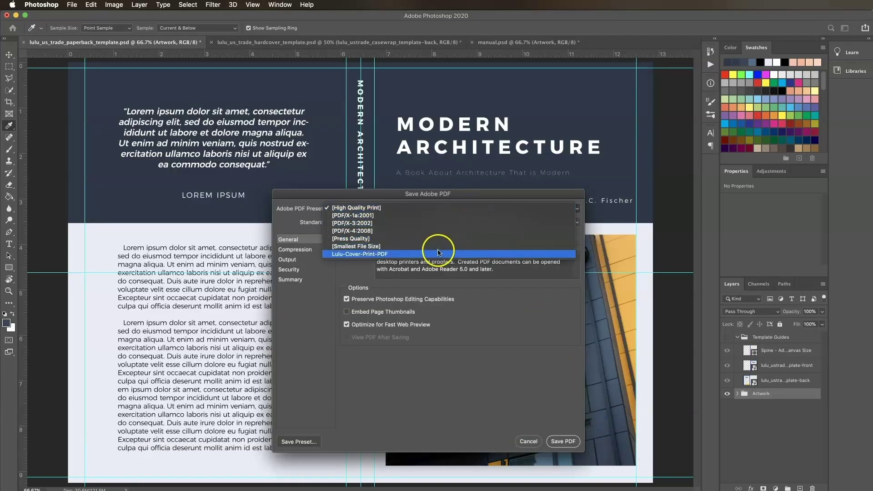